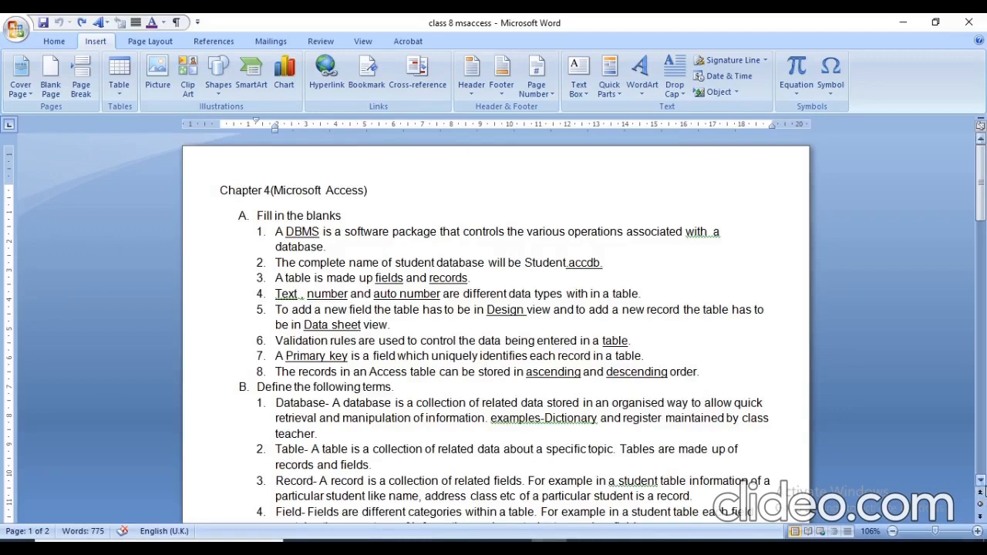
{"action": "scroll", "coordinate": [983, 484], "scroll_direction": "down", "scroll_amount": 5}
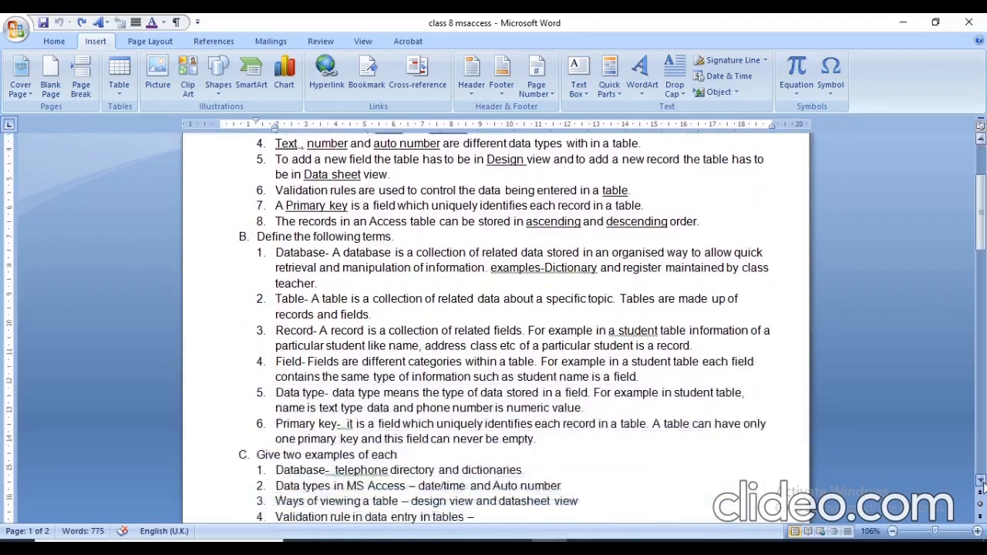
{"action": "scroll", "coordinate": [982, 485], "scroll_direction": "down", "scroll_amount": 4}
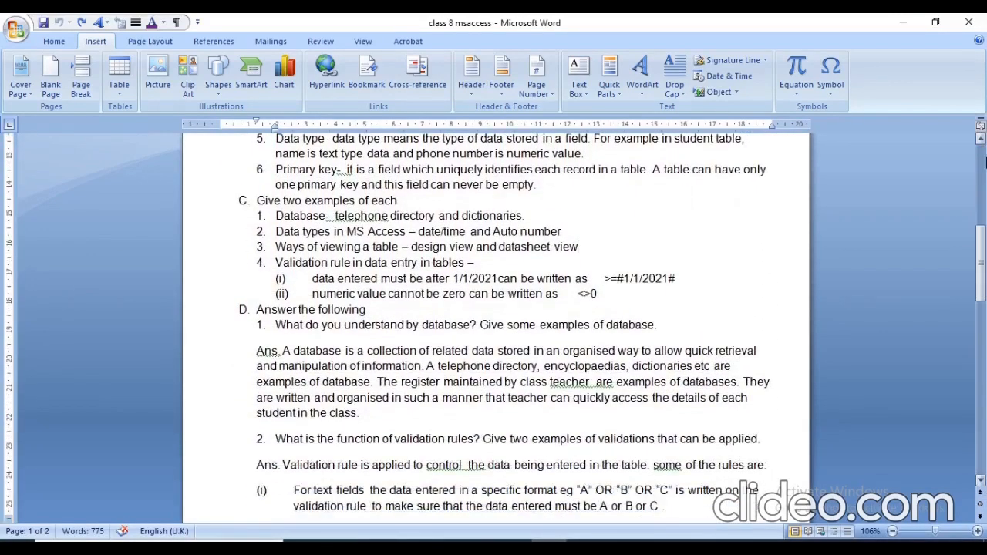
{"action": "scroll", "coordinate": [981, 148], "scroll_direction": "up", "scroll_amount": 5}
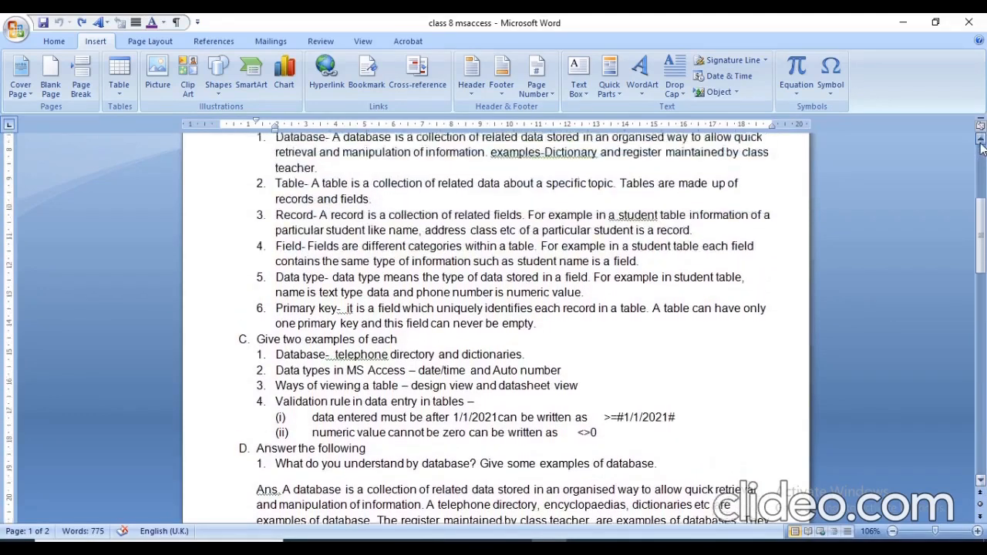
{"action": "scroll", "coordinate": [981, 149], "scroll_direction": "up", "scroll_amount": 4}
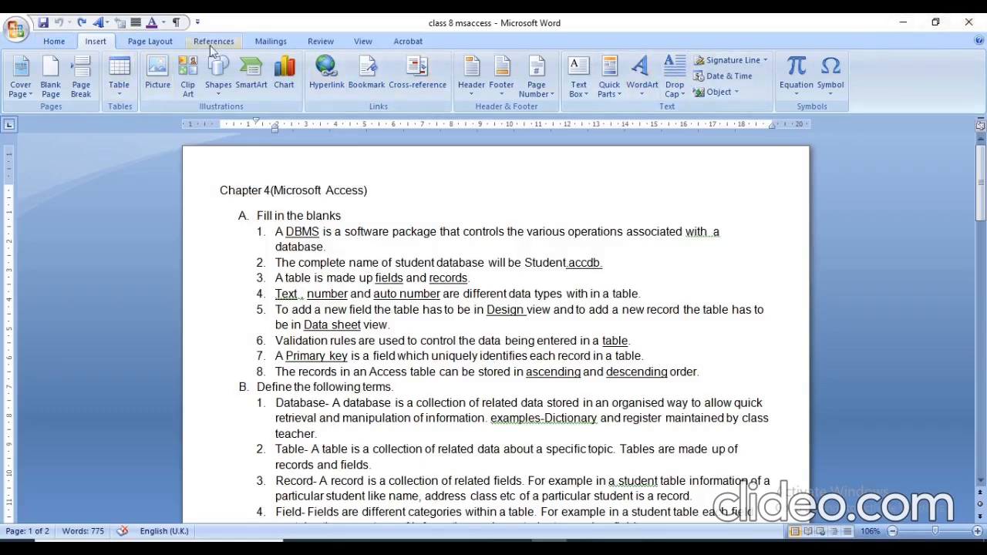
{"action": "left_click", "coordinate": [168, 43]}
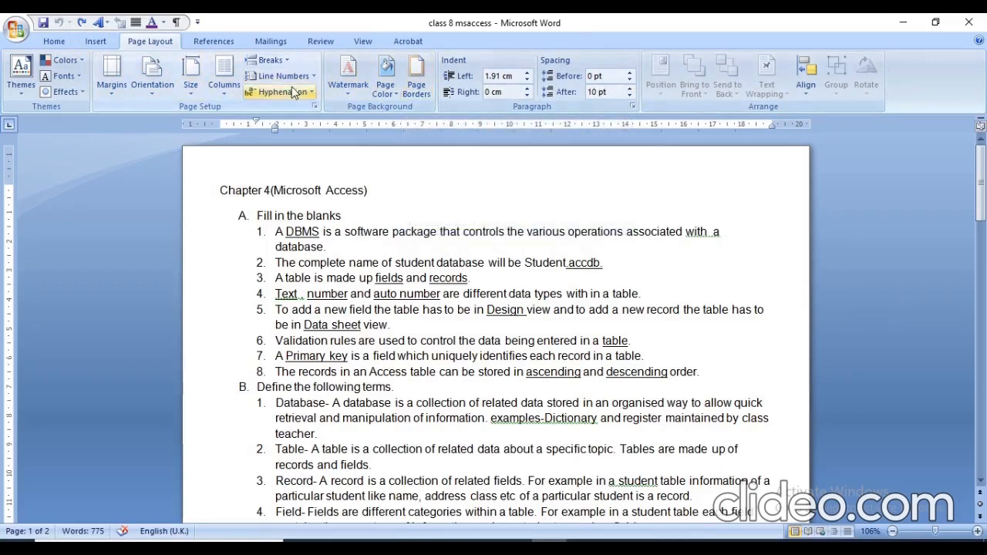
{"action": "left_click", "coordinate": [223, 42]}
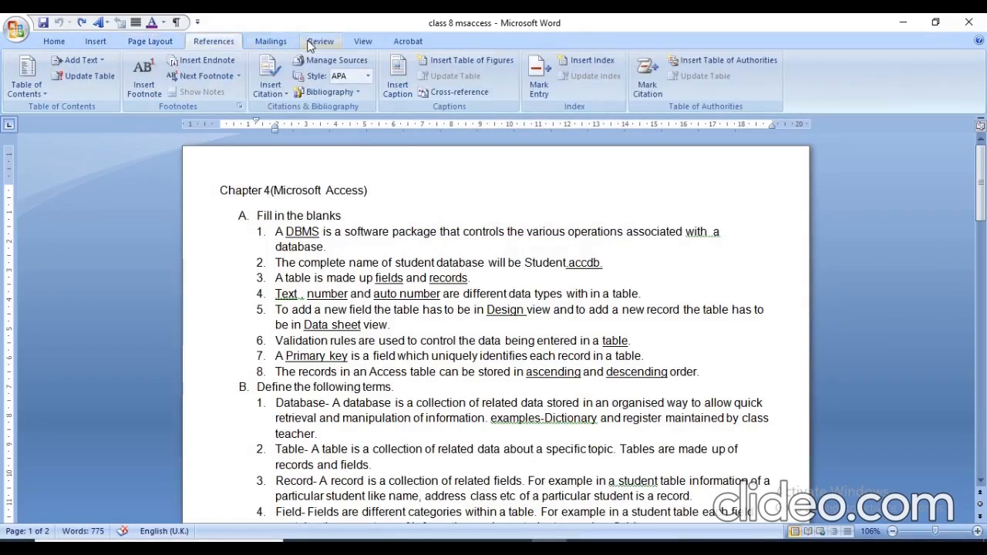
Hide the document's rulers and show them again.
{"action": "left_click", "coordinate": [363, 43]}
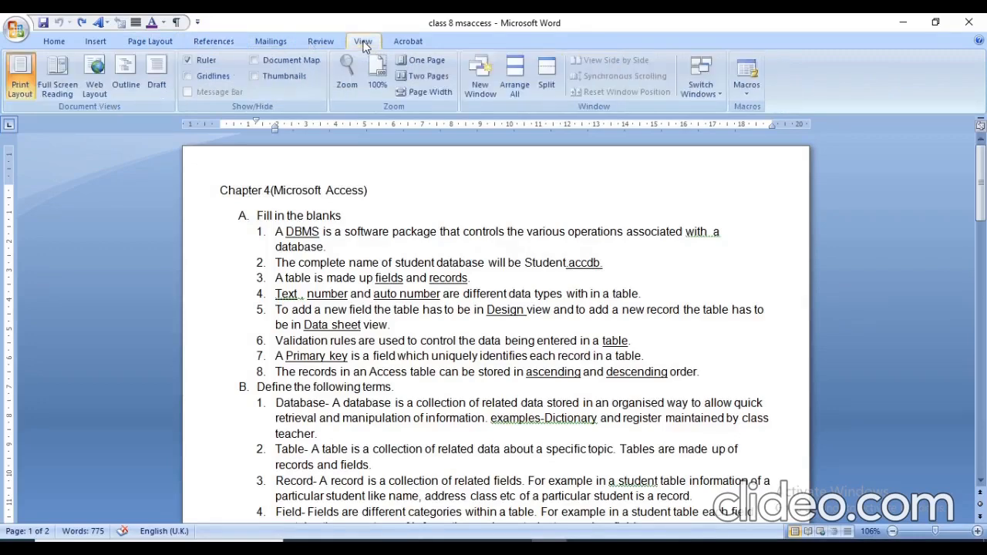
{"action": "left_click", "coordinate": [188, 60]}
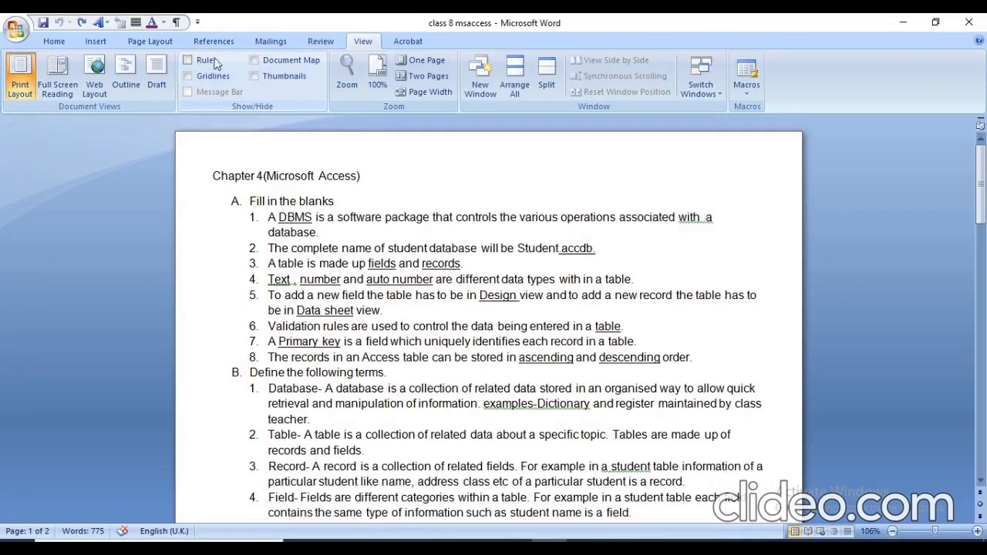
{"action": "left_click", "coordinate": [44, 42]}
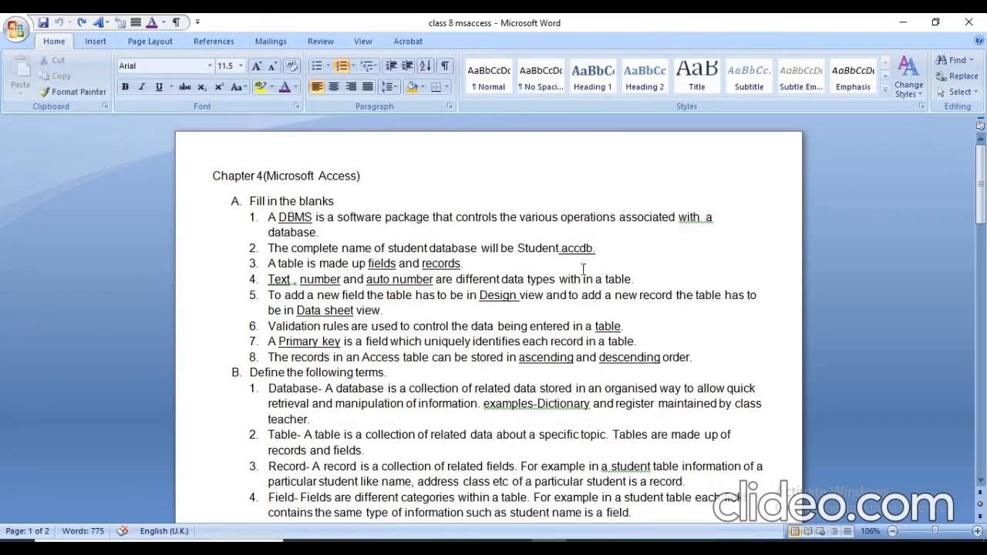
{"action": "left_click", "coordinate": [356, 43]}
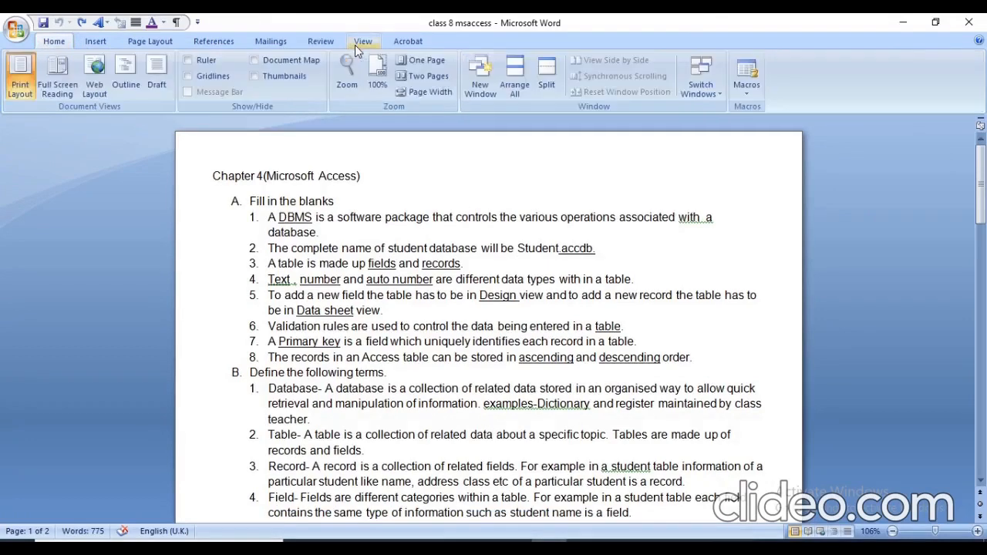
{"action": "left_click", "coordinate": [190, 62]}
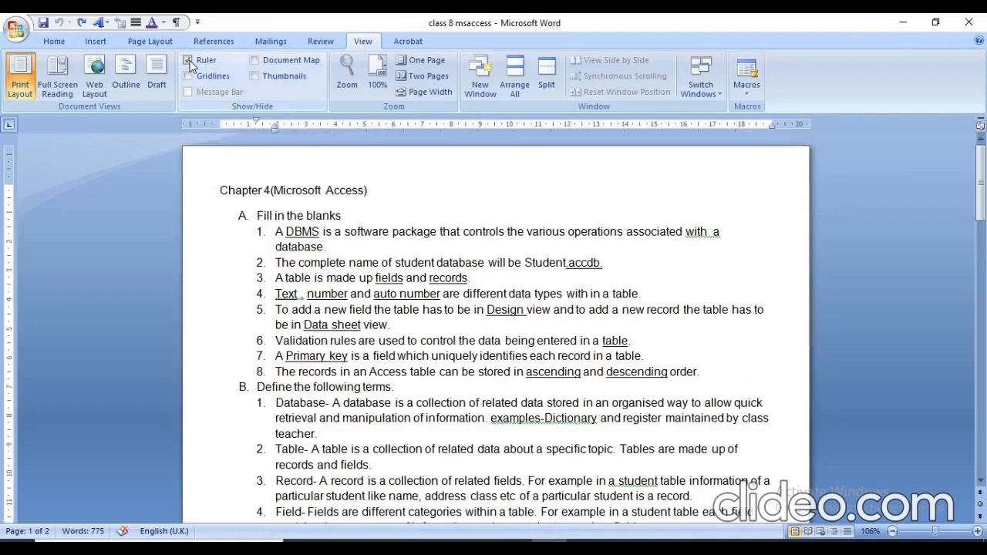
{"action": "left_click", "coordinate": [67, 41]}
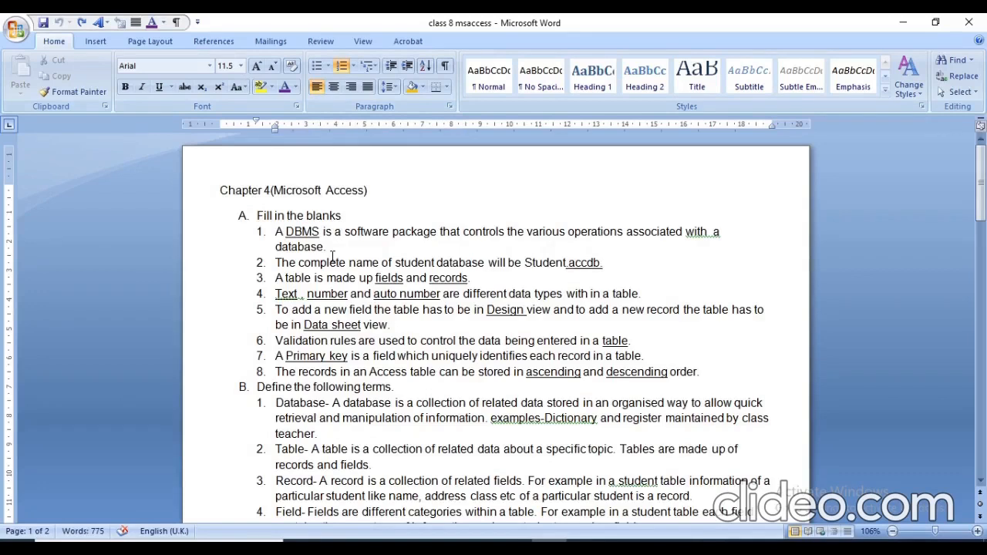
Select the text of the Fill in the blanks section and adjust the page's left margin to about 1 cm.
{"action": "double_click", "coordinate": [236, 213]}
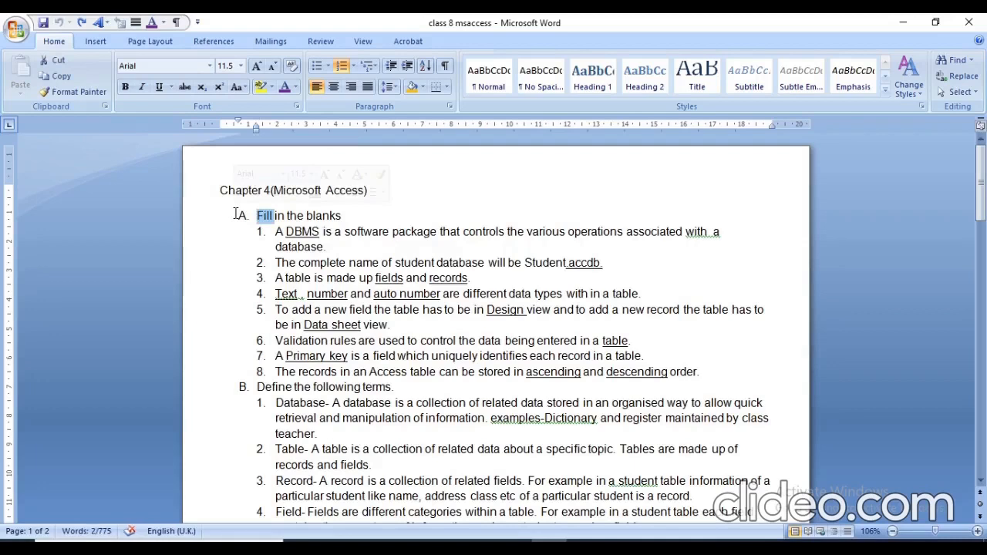
{"action": "key", "text": "shift+Down"}
{"action": "key", "text": "shift+Down"}
{"action": "key", "text": "shift+Down"}
{"action": "key", "text": "shift+Down"}
{"action": "key", "text": "shift+Down"}
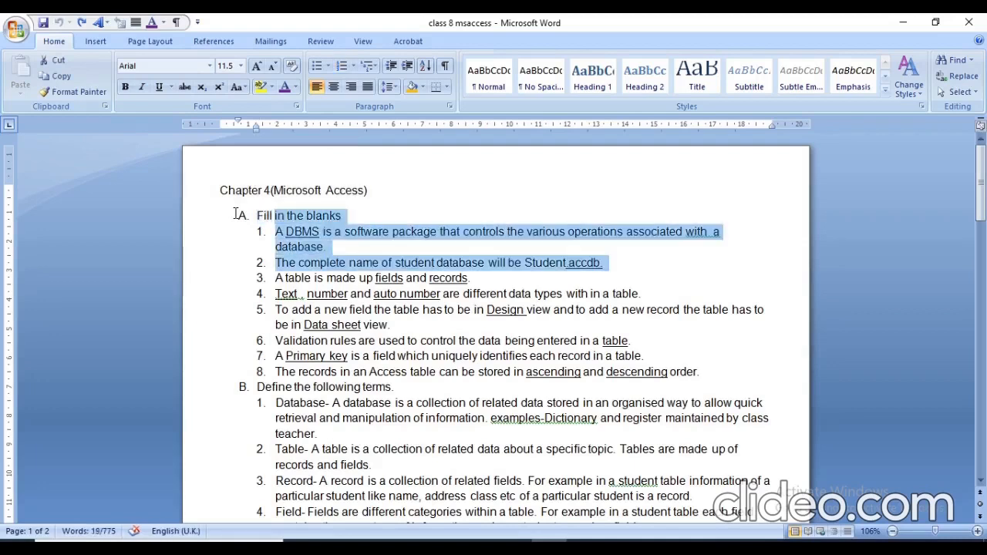
{"action": "key", "text": "shift+Down"}
{"action": "key", "text": "shift+Down"}
{"action": "key", "text": "shift+Down"}
{"action": "key", "text": "shift+Down"}
{"action": "key", "text": "shift+Down"}
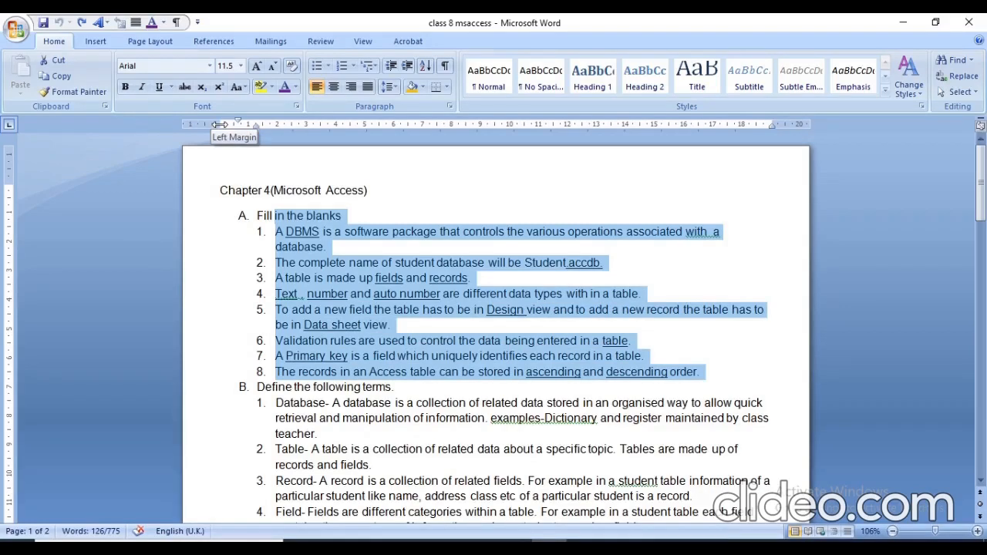
{"action": "mouse_move", "coordinate": [220, 124]}
{"action": "left_mouse_down"}
{"action": "mouse_move", "coordinate": [205, 125]}
{"action": "mouse_move", "coordinate": [286, 135]}
{"action": "mouse_move", "coordinate": [237, 128]}
{"action": "left_mouse_up"}
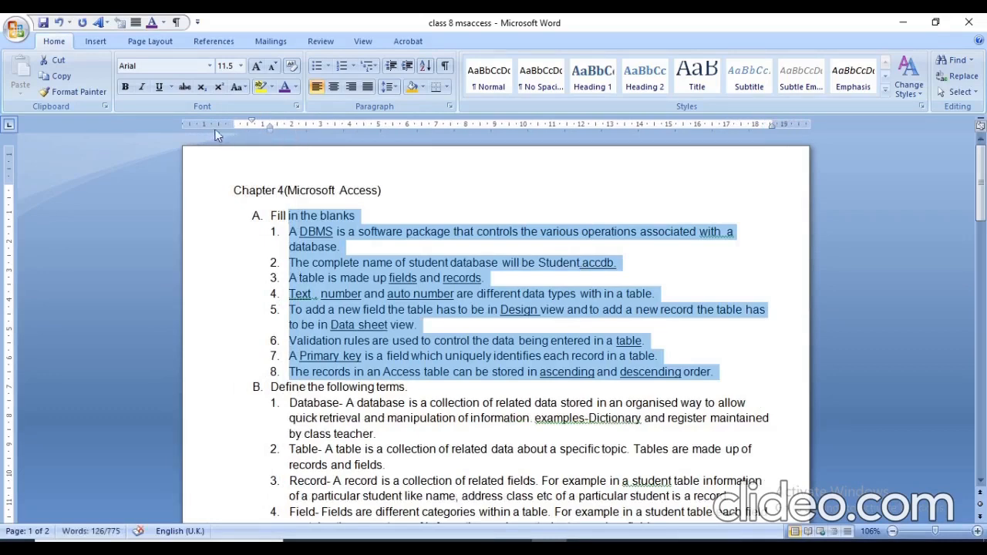
{"action": "left_click_drag", "start_coordinate": [233, 125], "coordinate": [268, 124]}
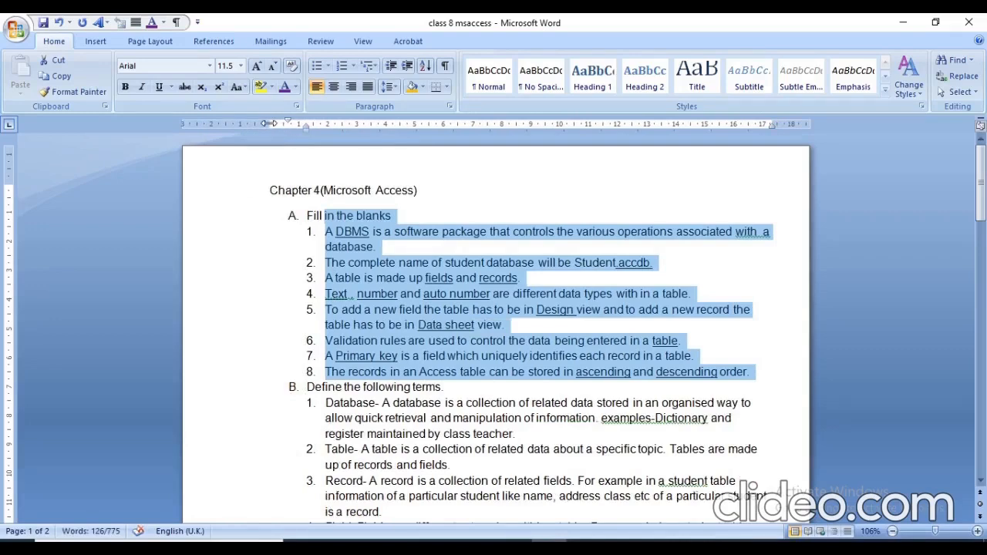
{"action": "left_click_drag", "start_coordinate": [269, 124], "coordinate": [214, 129]}
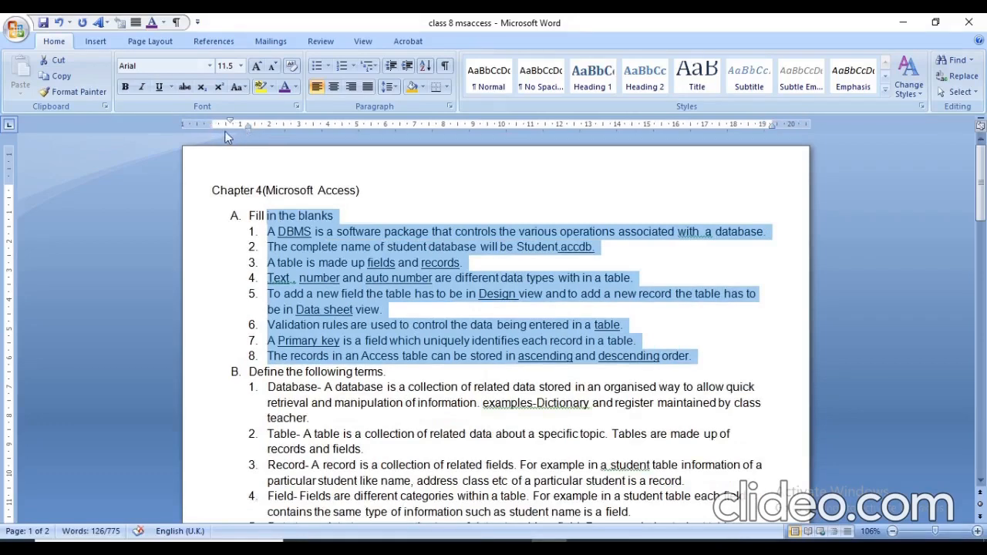
Apply a 0.63 cm left indent with a 0.63 cm hanging indent to the selected Fill in the blanks section.
{"action": "double_click", "coordinate": [247, 125]}
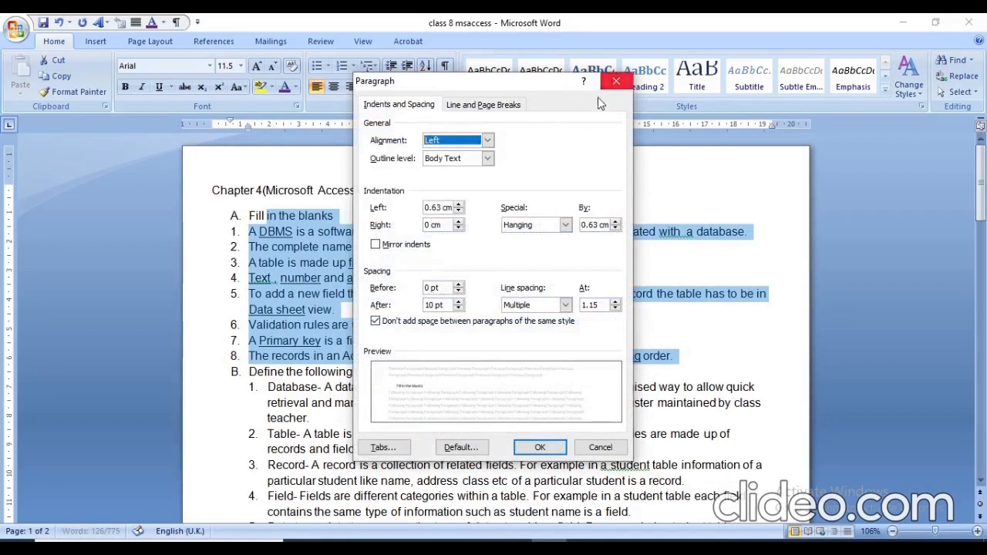
{"action": "left_click", "coordinate": [396, 106]}
{"action": "left_click", "coordinate": [556, 447]}
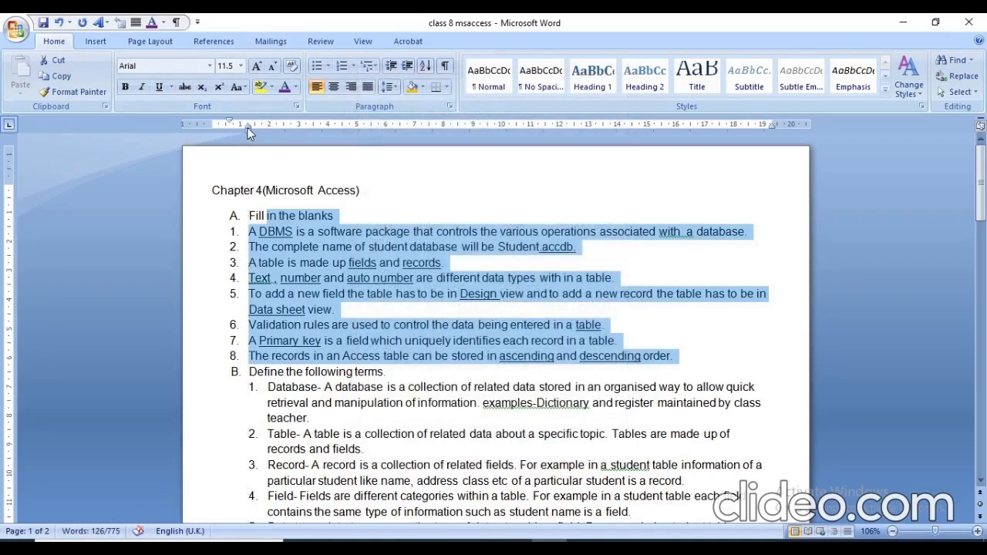
Reduce the selected section's left indent to 0.12 cm and move its first-line indent level with the hanging indent.
{"action": "left_click_drag", "start_coordinate": [241, 129], "coordinate": [226, 130]}
{"action": "double_click", "coordinate": [217, 121]}
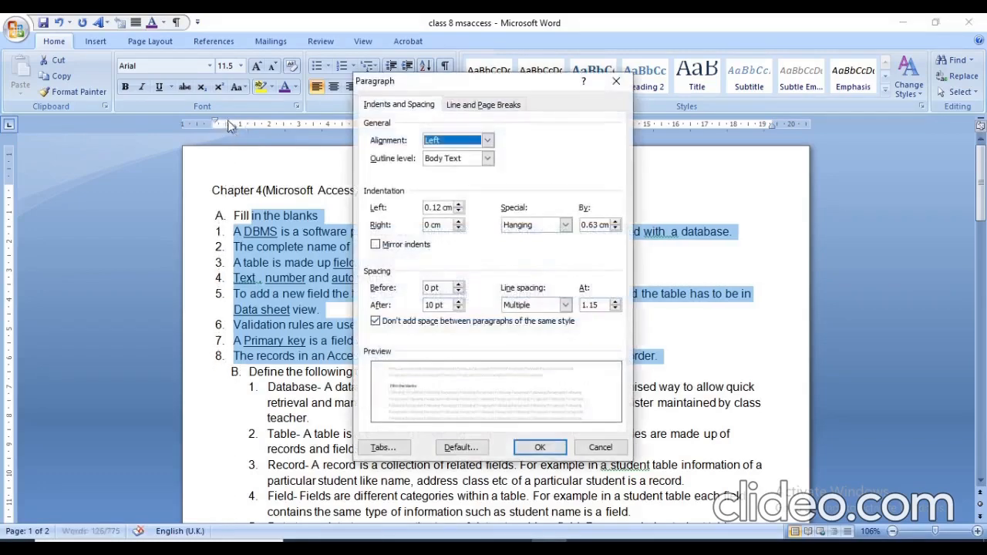
{"action": "left_click", "coordinate": [600, 448]}
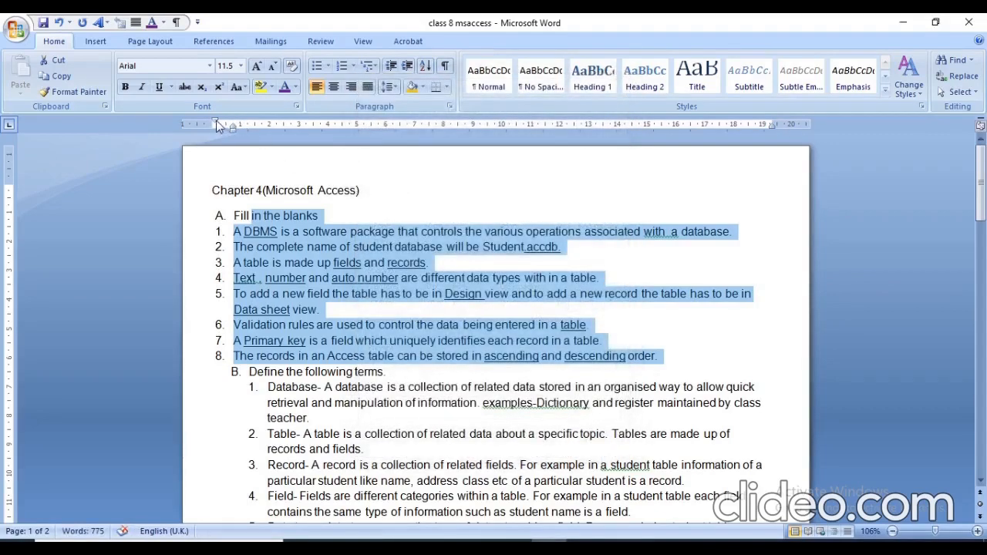
{"action": "left_click_drag", "start_coordinate": [217, 123], "coordinate": [233, 124]}
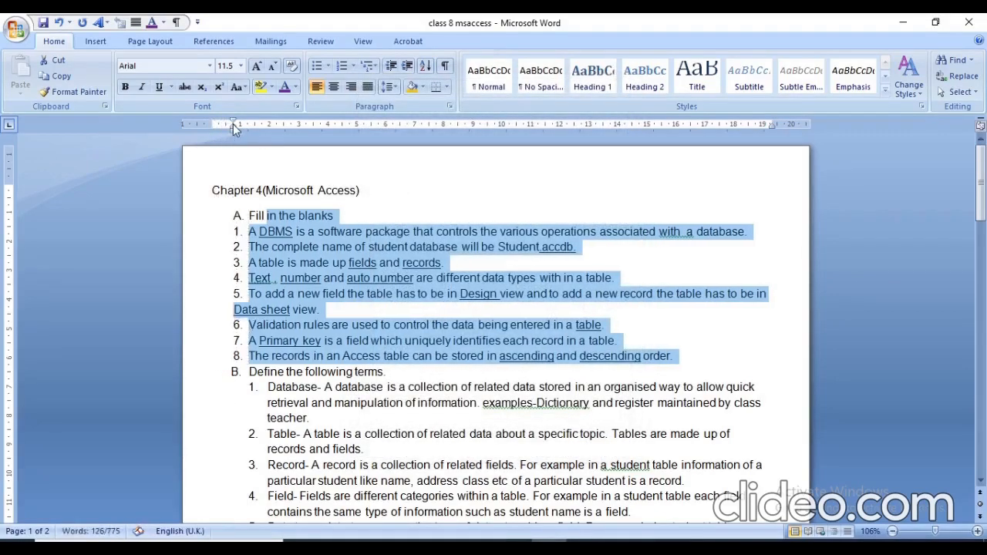
{"action": "left_click", "coordinate": [448, 176]}
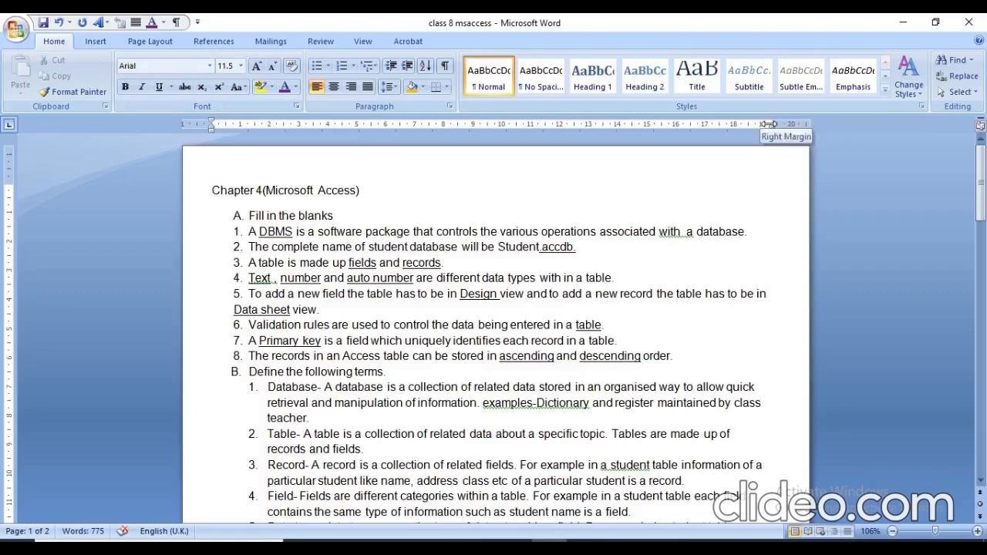
Widen the page's right margin and move it back, and increase the top margin by about half a centimetre.
{"action": "double_click", "coordinate": [776, 124]}
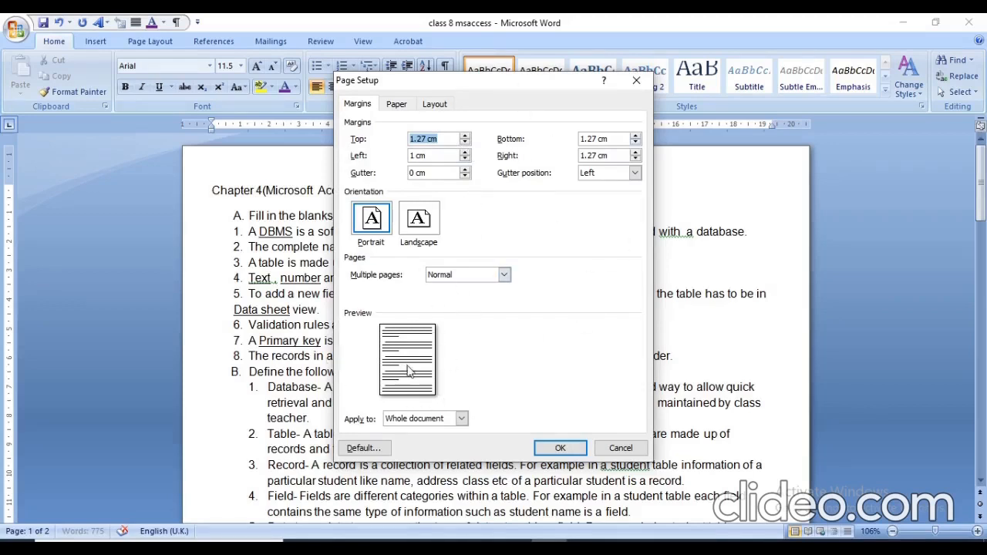
{"action": "left_click", "coordinate": [622, 448]}
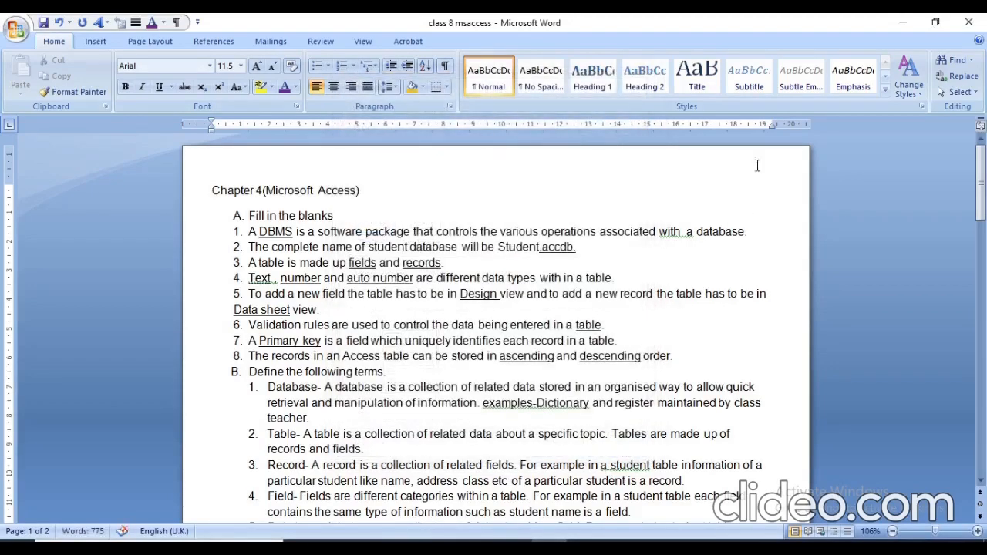
{"action": "left_click_drag", "start_coordinate": [768, 123], "coordinate": [749, 123]}
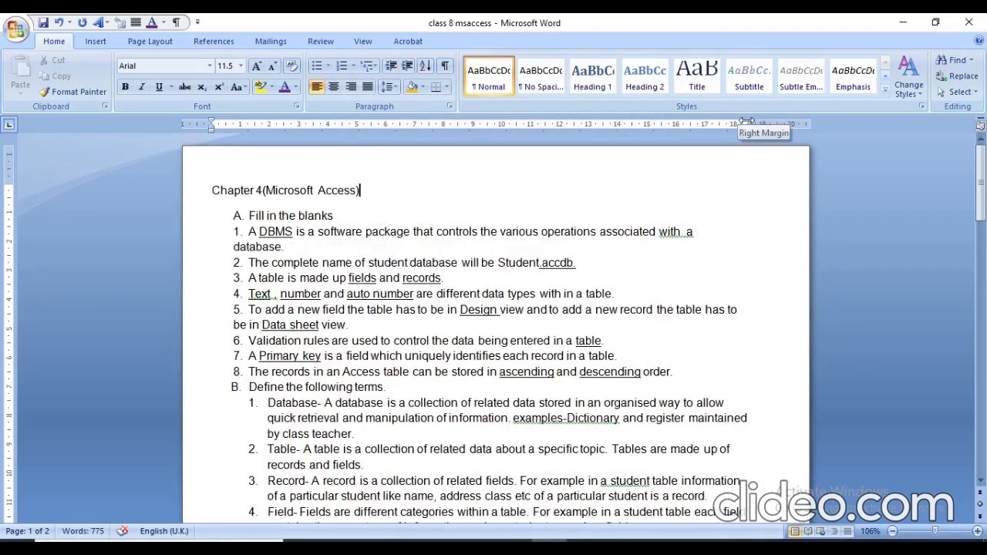
{"action": "left_click_drag", "start_coordinate": [748, 124], "coordinate": [770, 123]}
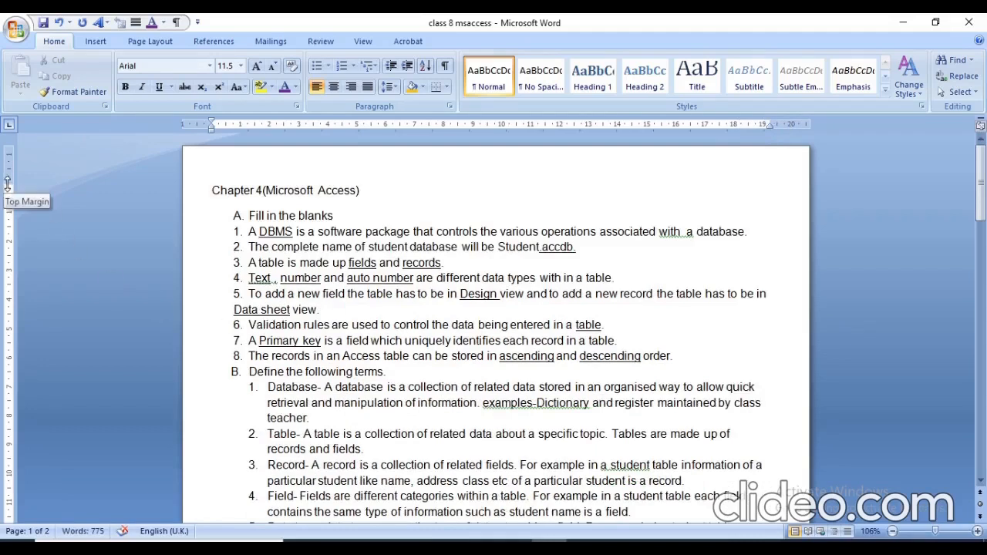
{"action": "left_click_drag", "start_coordinate": [7, 184], "coordinate": [6, 217]}
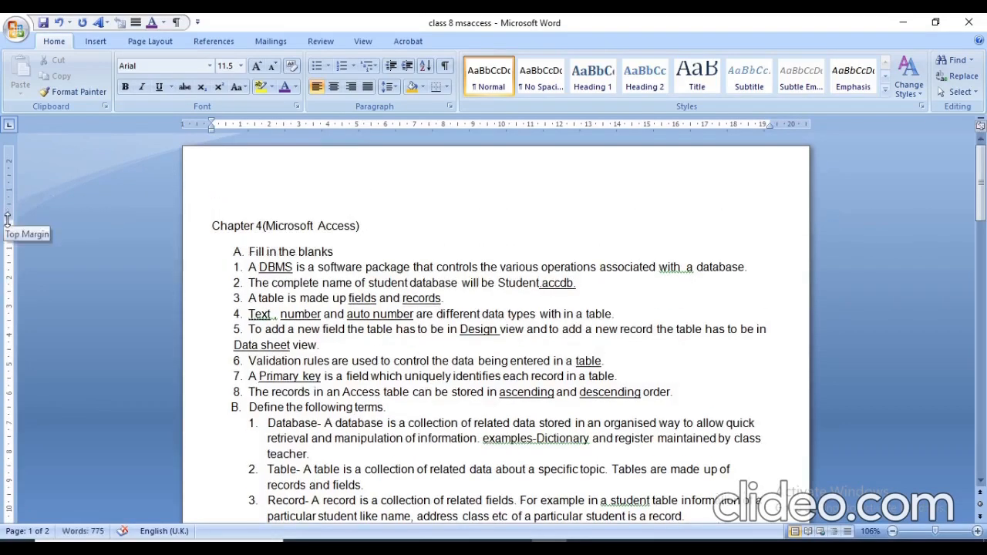
{"action": "left_click_drag", "start_coordinate": [7, 222], "coordinate": [5, 196]}
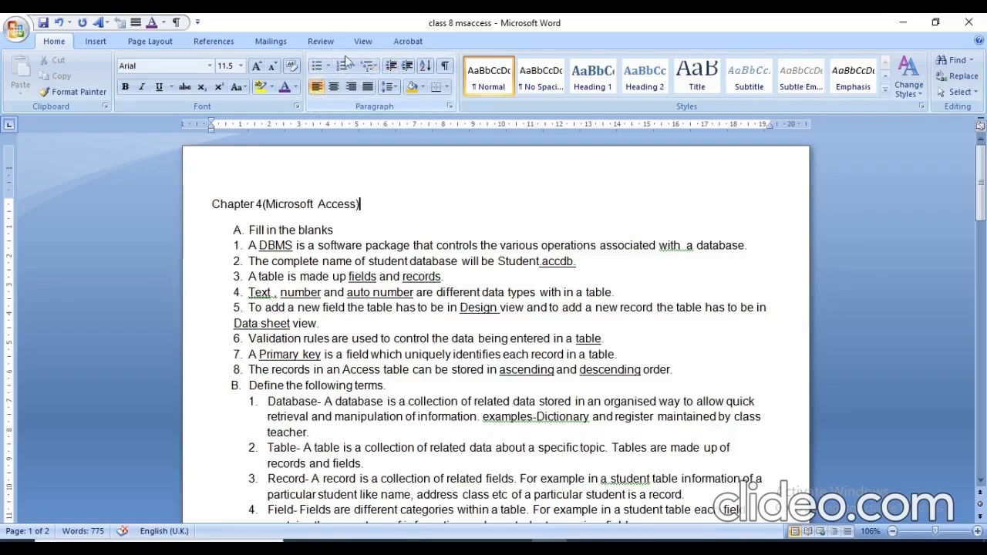
Justify the chapter title and right-align the whole Fill in the blanks section, trying justified alignment on it first.
{"action": "left_click", "coordinate": [317, 90]}
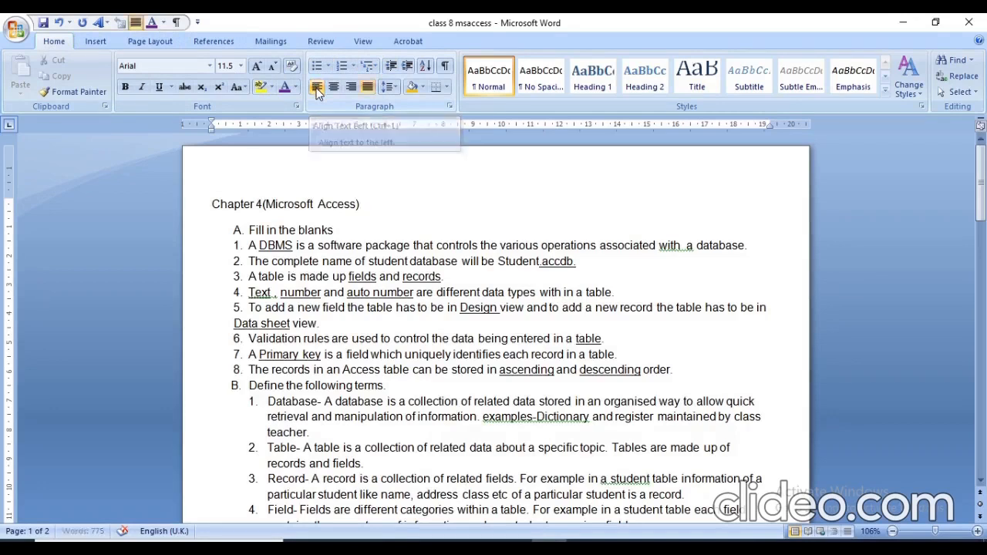
{"action": "left_click", "coordinate": [244, 232]}
{"action": "key", "text": "shift+Down"}
{"action": "key", "text": "shift+Down"}
{"action": "key", "text": "shift+Down"}
{"action": "key", "text": "shift+Down"}
{"action": "key", "text": "shift+Down"}
{"action": "key", "text": "shift+Down"}
{"action": "key", "text": "shift+Down"}
{"action": "key", "text": "shift+Down"}
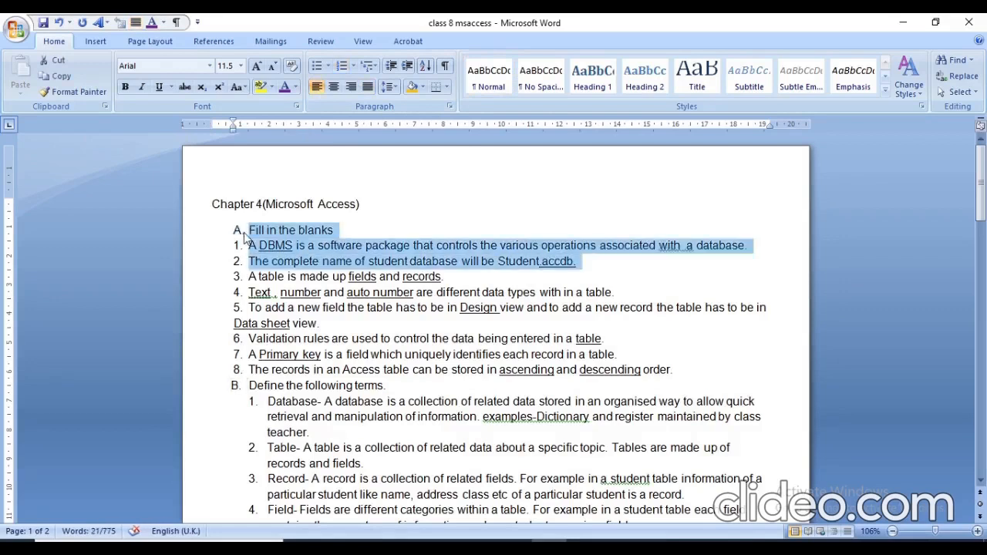
{"action": "key", "text": "shift+Down"}
{"action": "key", "text": "shift+Down"}
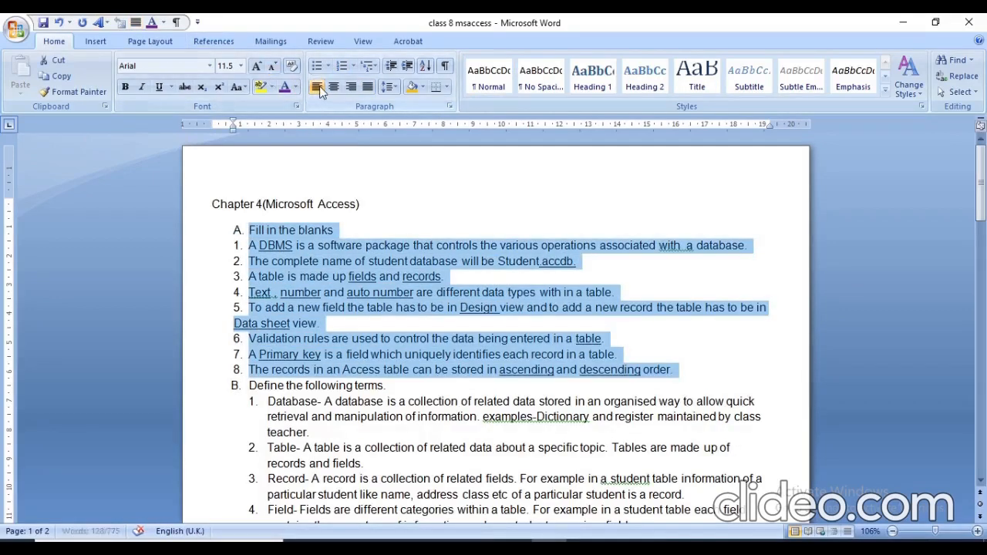
{"action": "key", "text": "ctrl+j"}
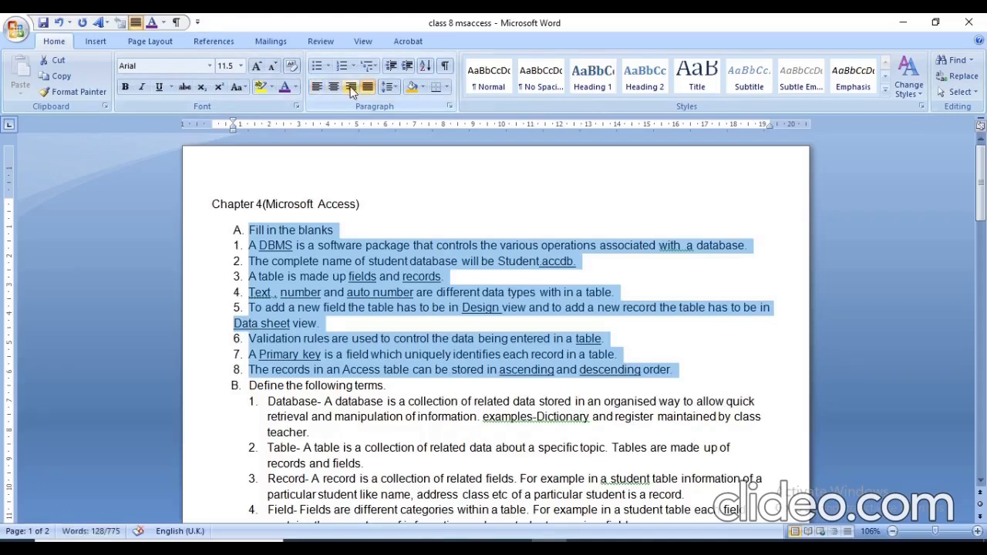
{"action": "left_click", "coordinate": [351, 89]}
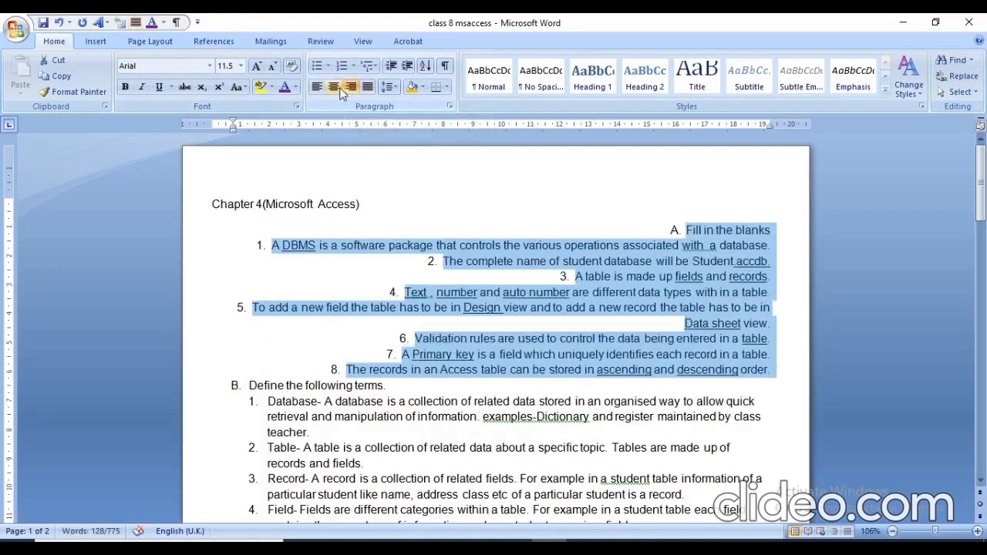
Justify the whole selected Fill in the blanks section, trying centred alignment on it first.
{"action": "left_click", "coordinate": [334, 87]}
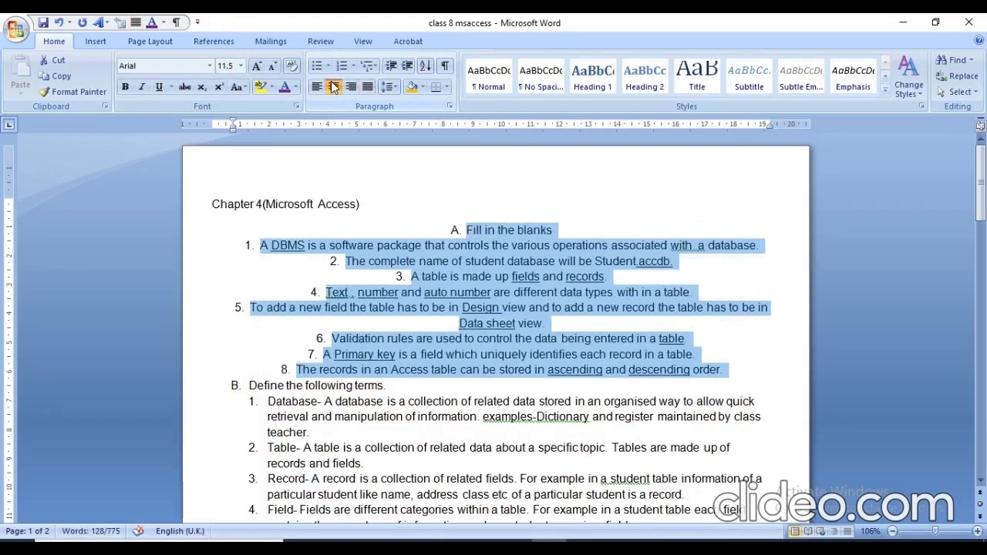
{"action": "left_click", "coordinate": [371, 89]}
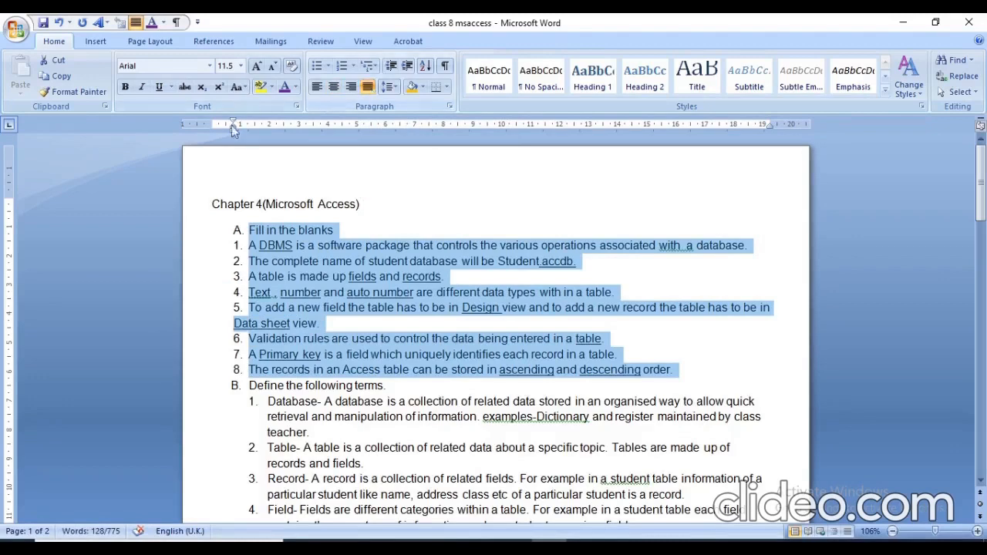
{"action": "left_click", "coordinate": [486, 189]}
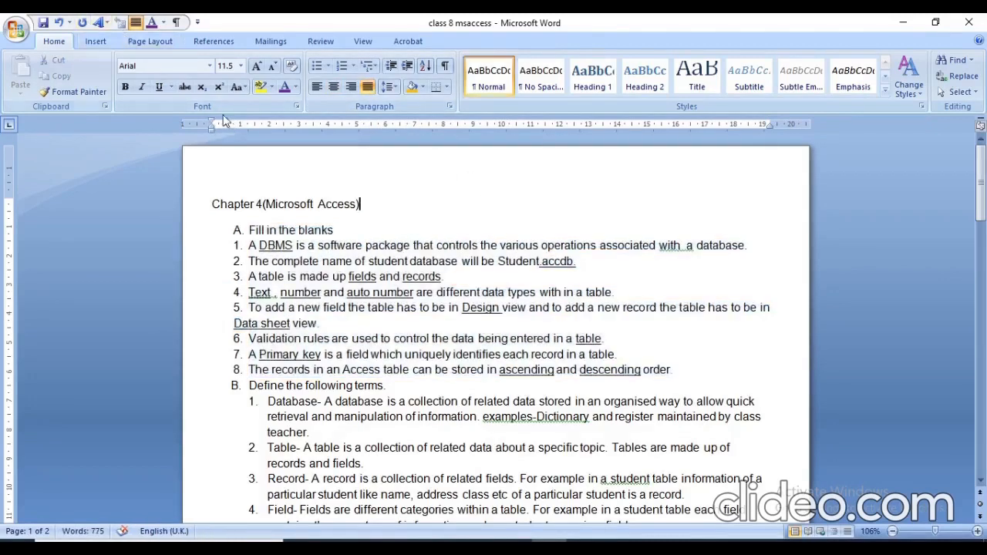
Hide the rulers and show them again.
{"action": "left_click", "coordinate": [363, 41]}
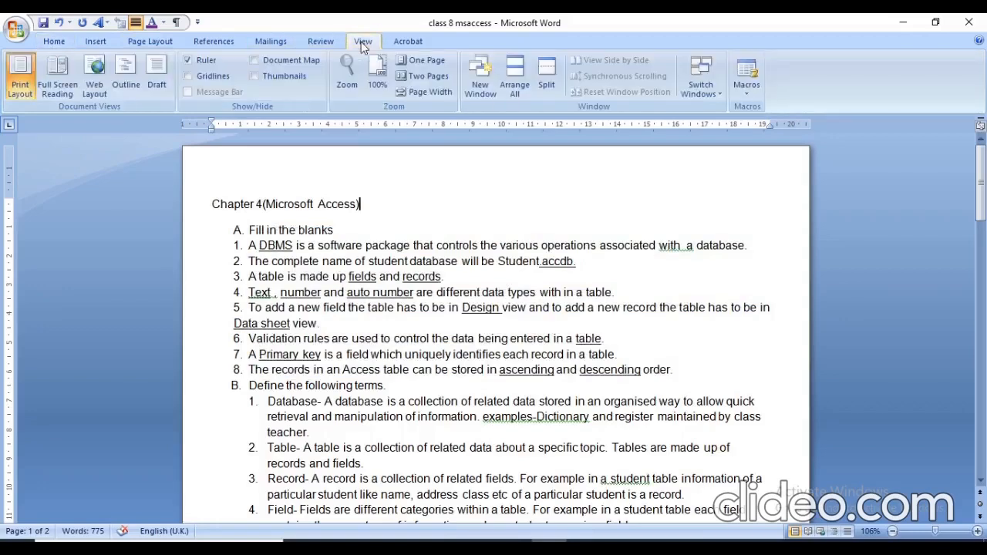
{"action": "left_click", "coordinate": [192, 60]}
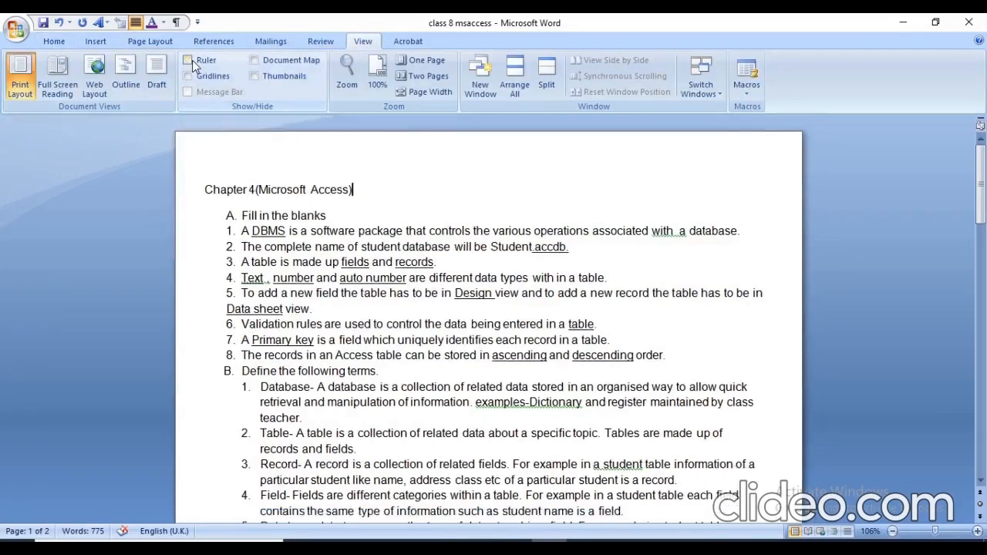
{"action": "left_click", "coordinate": [192, 60]}
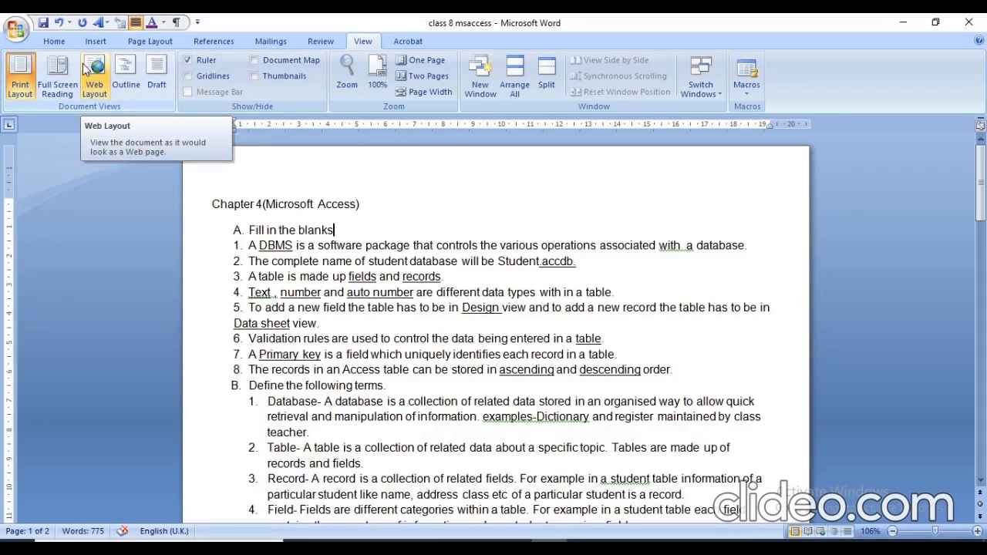
Insert a blank unnumbered line below the Fill in the blanks heading and set 1.0 line spacing from the heading through item 1.
{"action": "key", "text": "Return"}
{"action": "key", "text": "Return"}
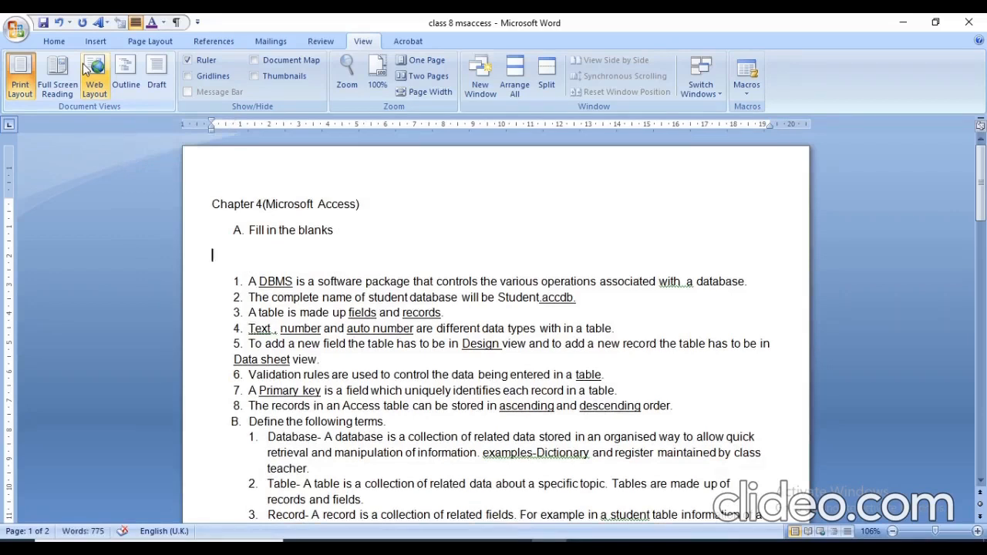
{"action": "left_click", "coordinate": [251, 229]}
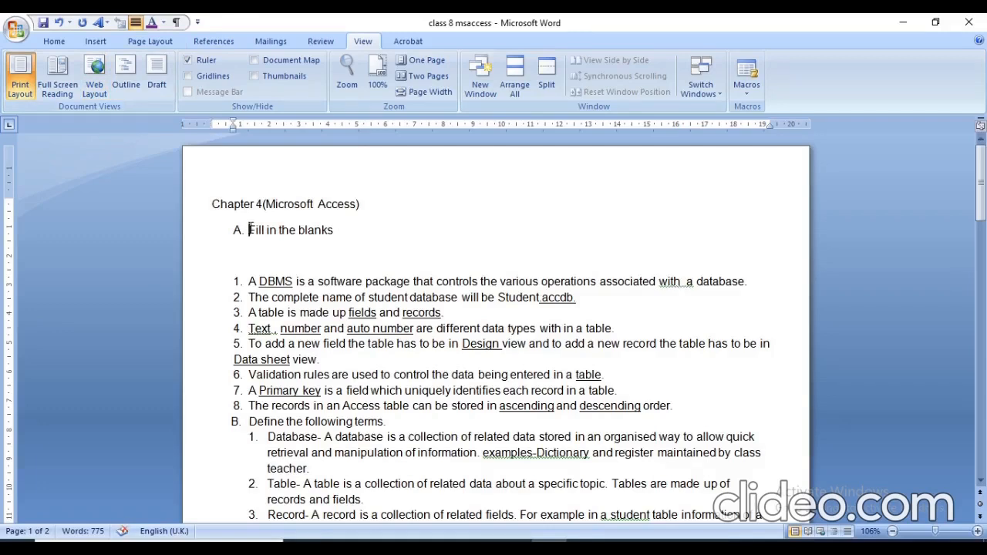
{"action": "key", "text": "shift+Down"}
{"action": "key", "text": "shift+Down"}
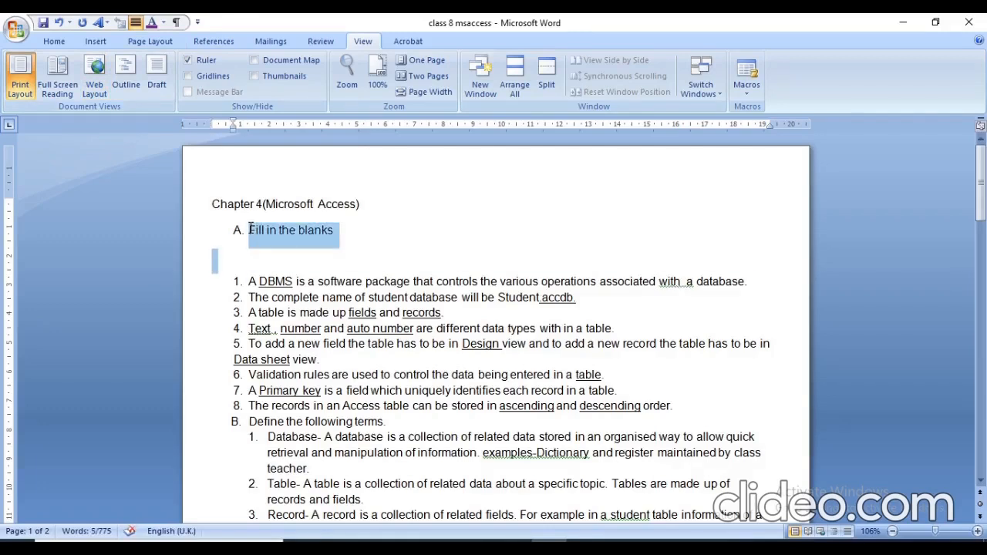
{"action": "key", "text": "shift+Down"}
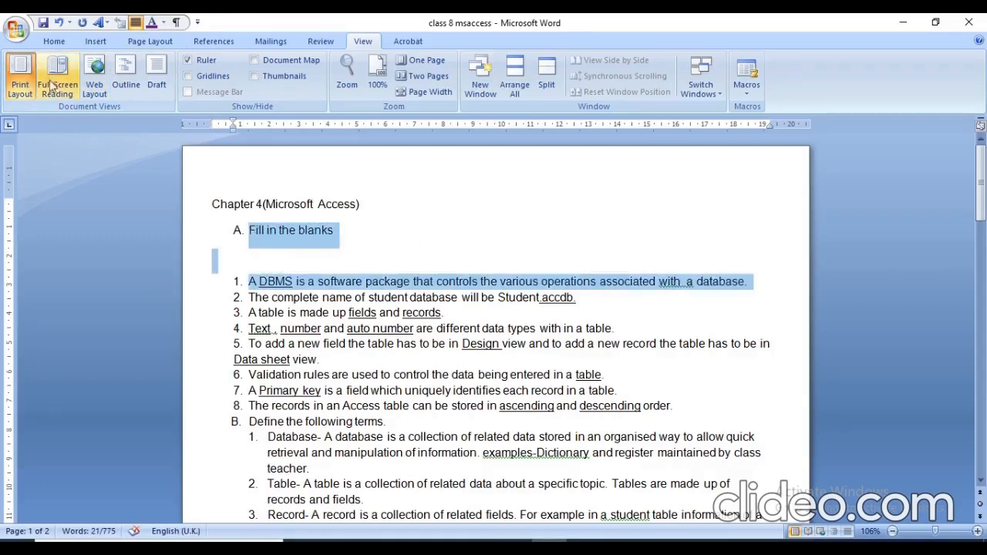
{"action": "left_click", "coordinate": [47, 45]}
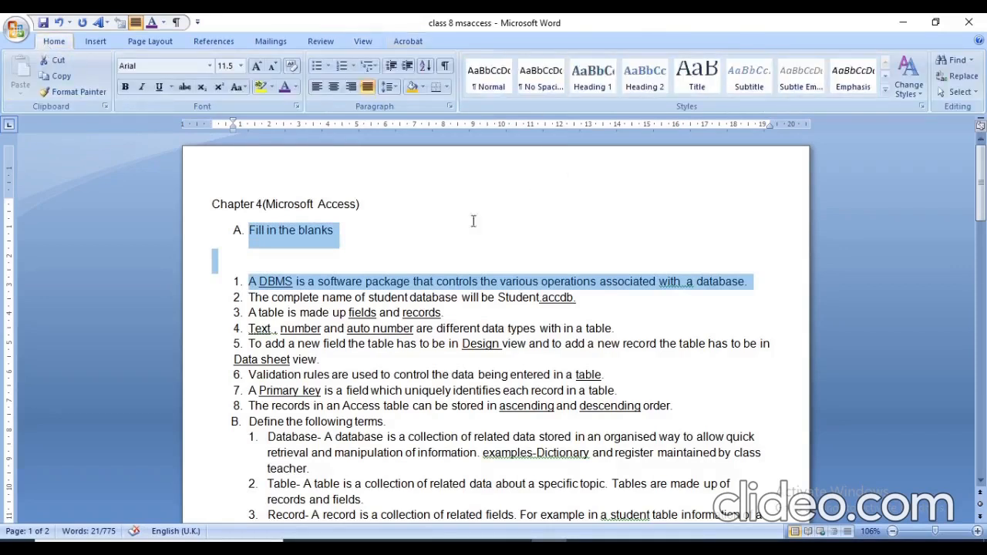
{"action": "left_click", "coordinate": [397, 90]}
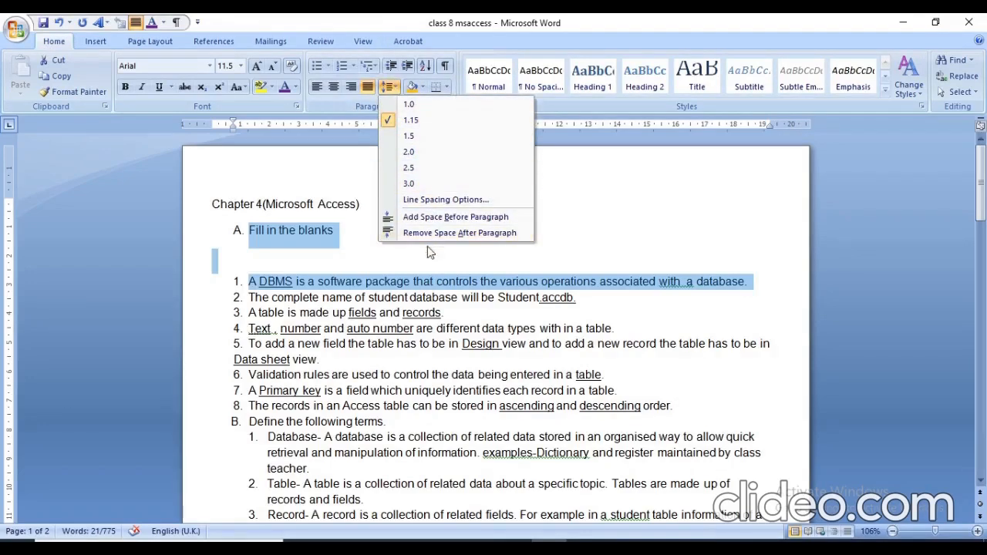
{"action": "left_click", "coordinate": [415, 104]}
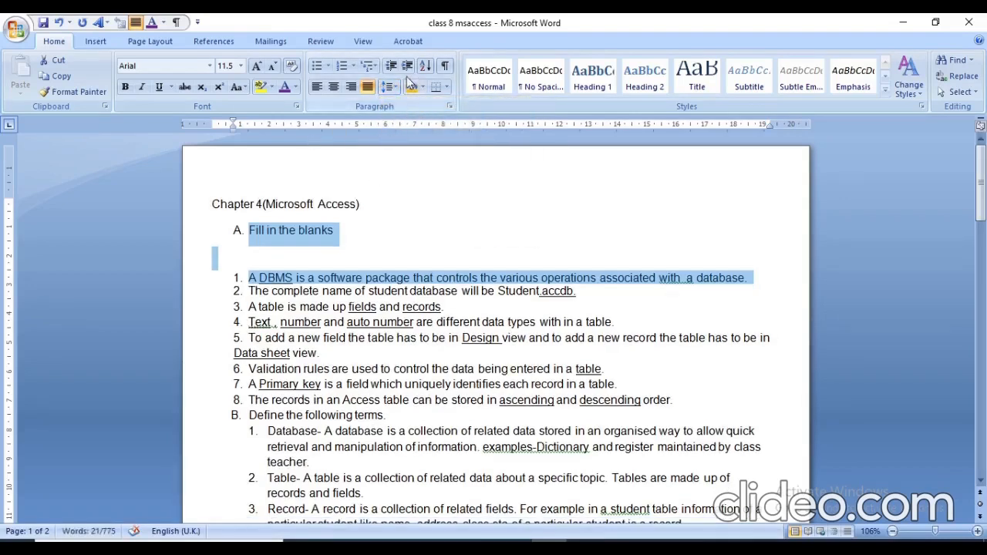
Remove the space after paragraphs for the selected heading, blank line and item 1.
{"action": "left_click", "coordinate": [396, 89]}
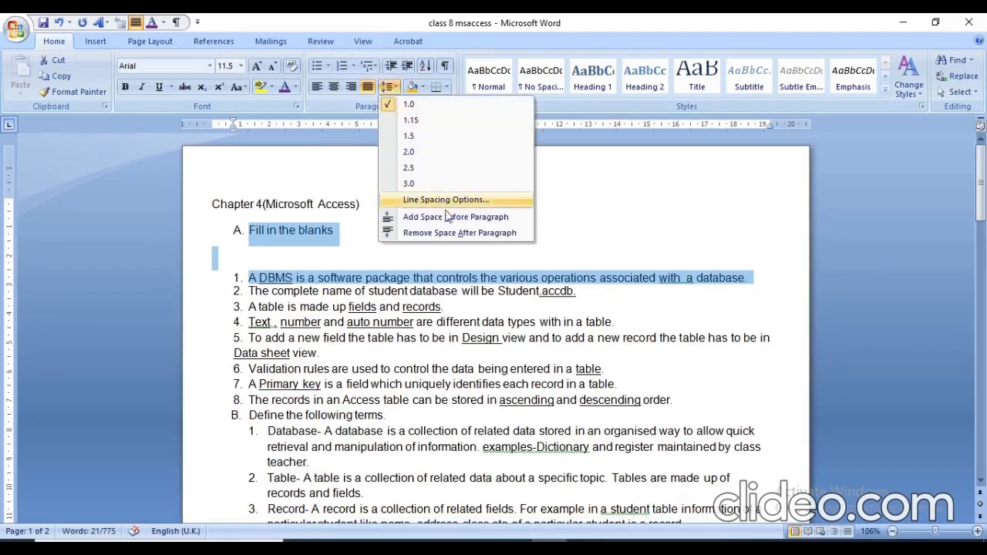
{"action": "left_click", "coordinate": [455, 233]}
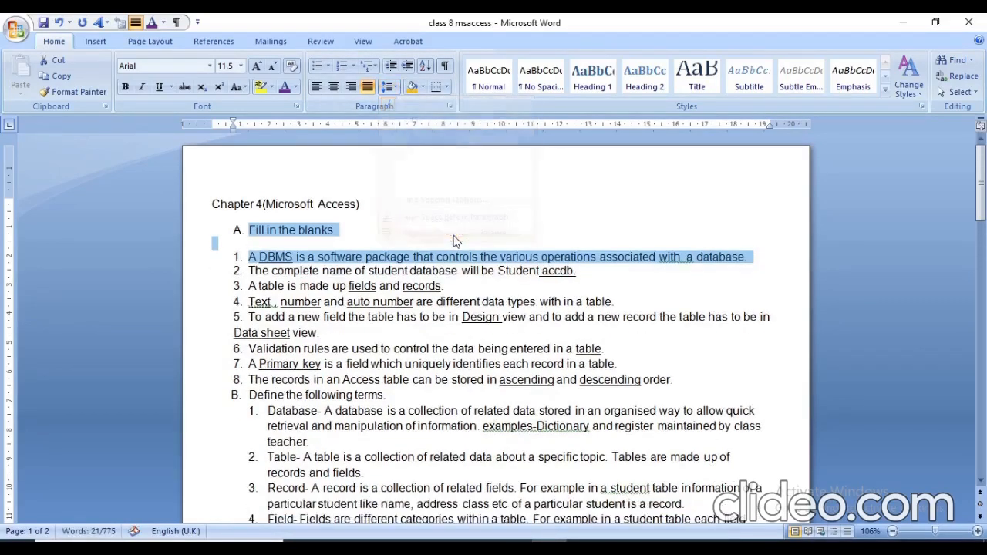
{"action": "left_click", "coordinate": [405, 230]}
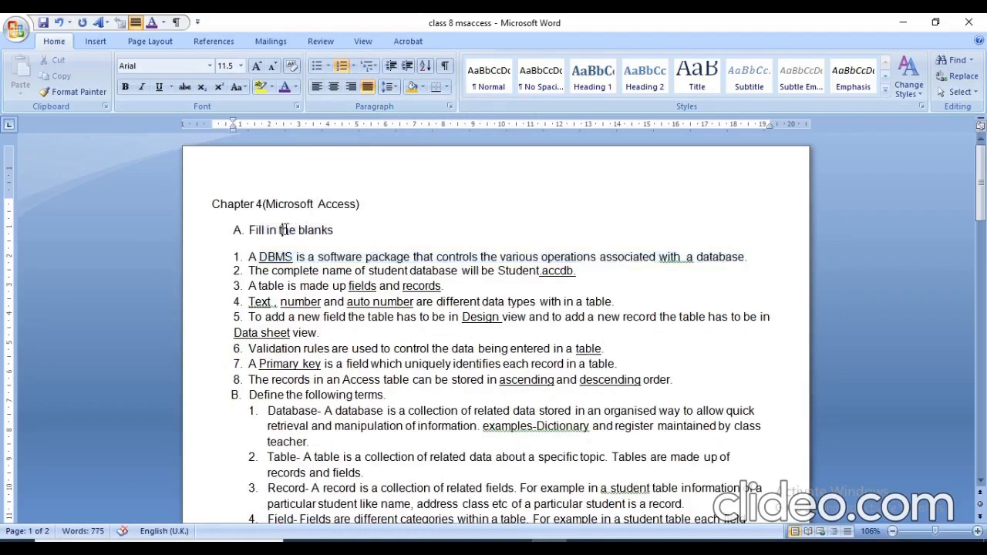
Change the line spacing from the heading through item 1 to At least, with a smaller point value than the suggested 12 pt.
{"action": "left_click_drag", "start_coordinate": [285, 229], "coordinate": [287, 235]}
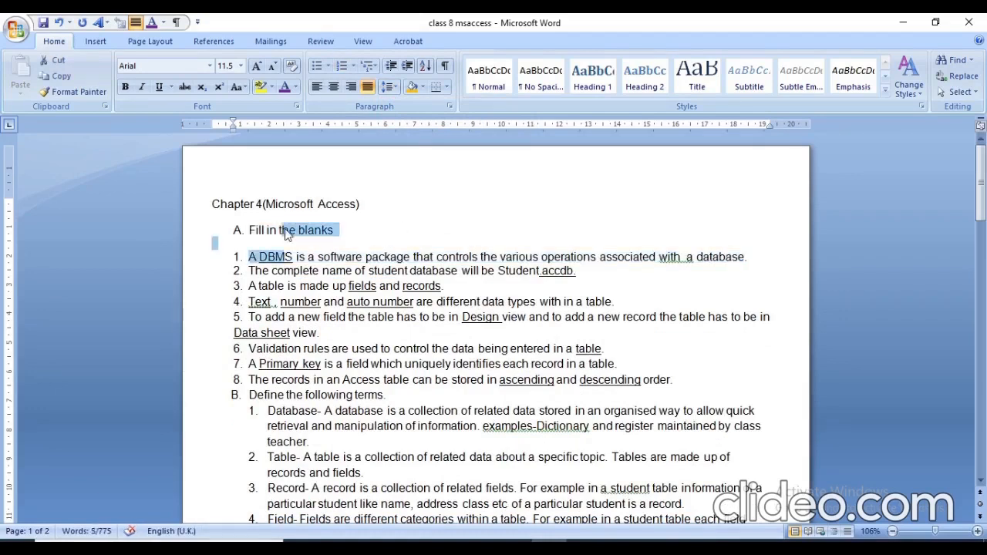
{"action": "left_click", "coordinate": [391, 86]}
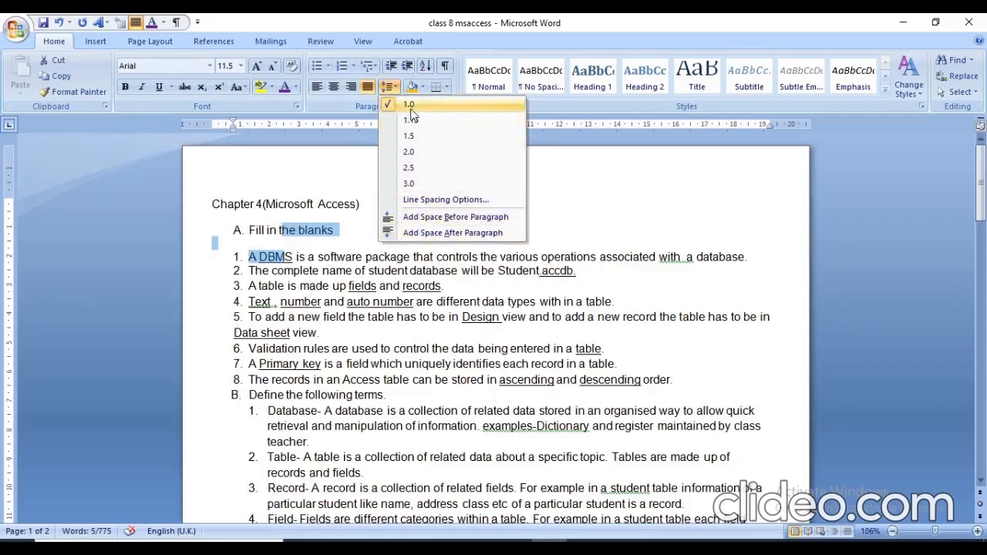
{"action": "left_click", "coordinate": [470, 202]}
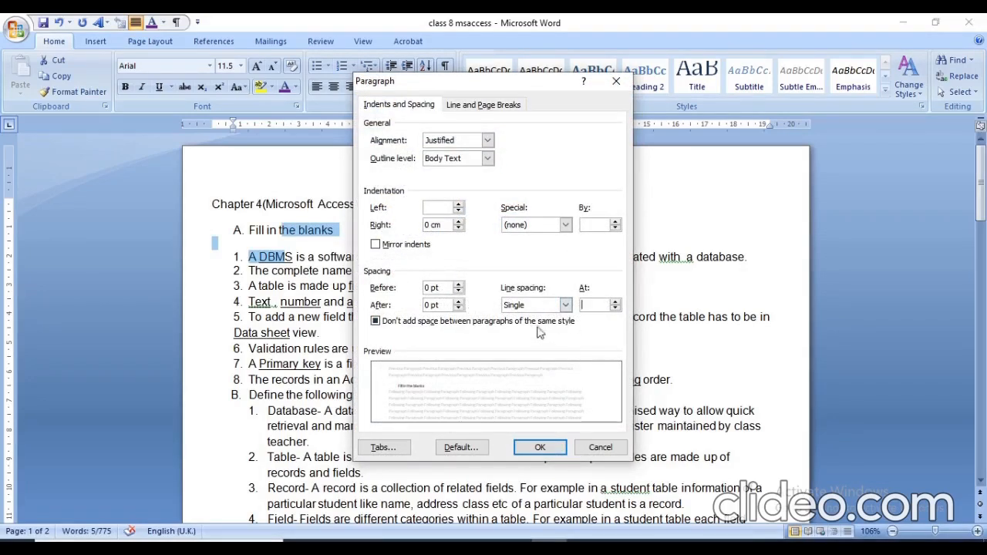
{"action": "left_click", "coordinate": [566, 304]}
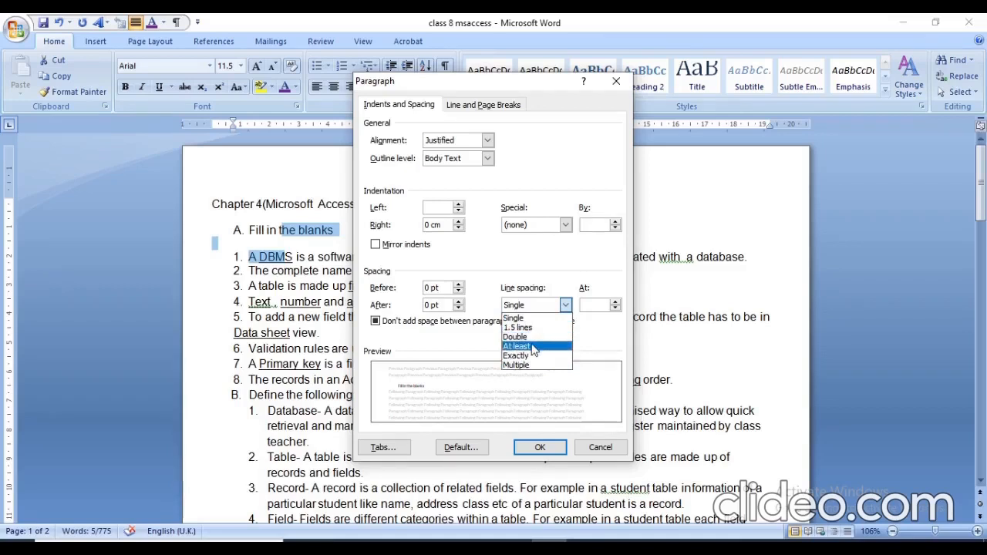
{"action": "left_click", "coordinate": [534, 348]}
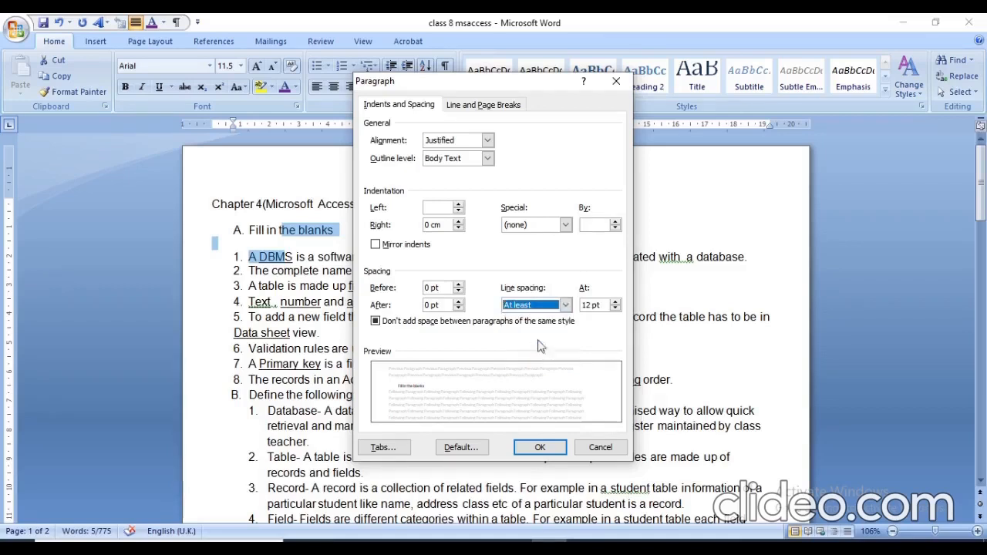
{"action": "left_click", "coordinate": [615, 309]}
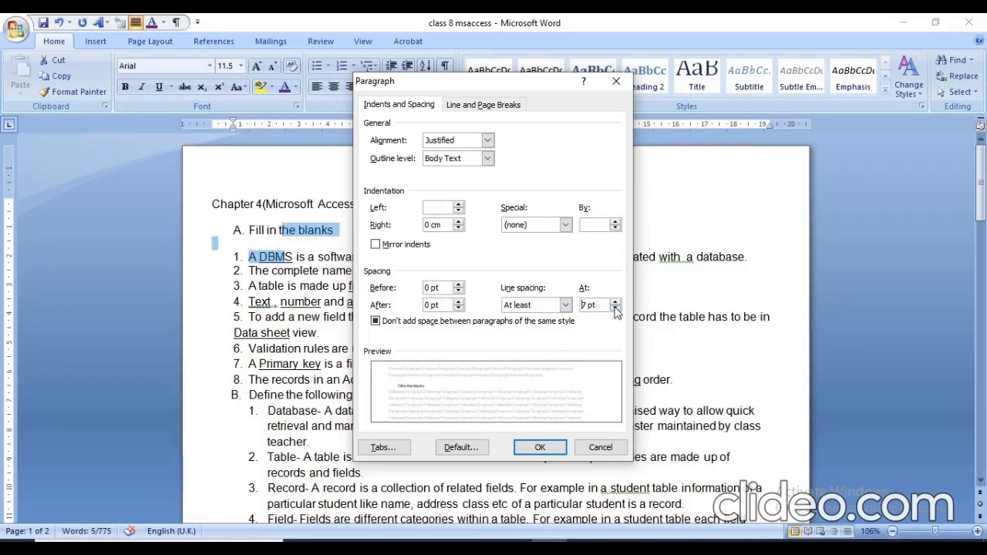
{"action": "left_click", "coordinate": [540, 448]}
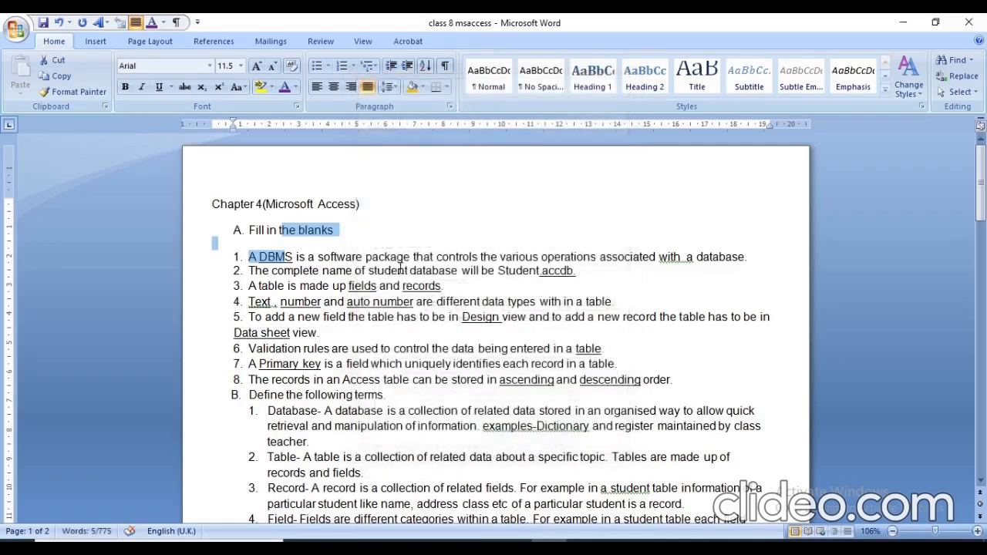
{"action": "left_click", "coordinate": [341, 236]}
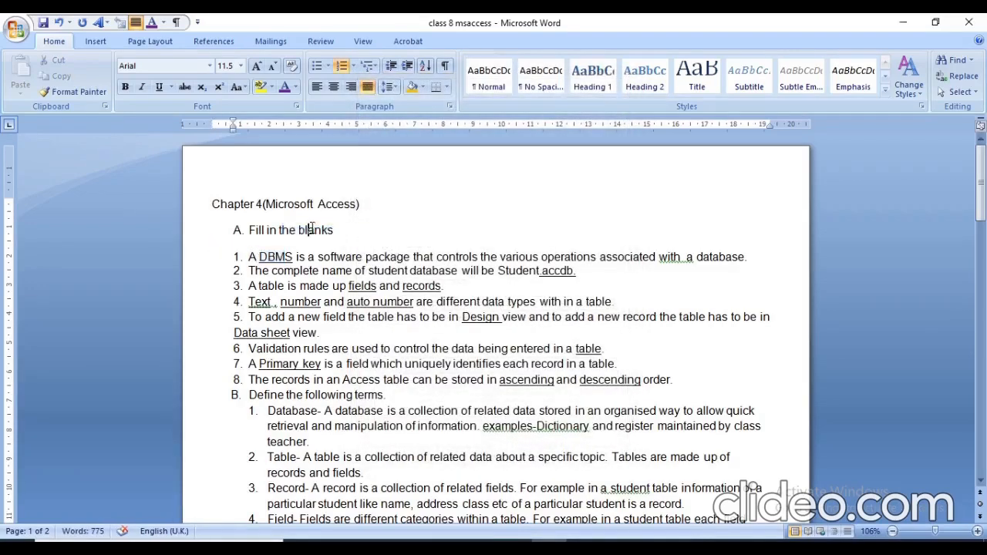
Set the line spacing from the Fill in the blanks heading through item 1 to 1.0.
{"action": "left_click", "coordinate": [312, 230]}
{"action": "key", "text": "shift+Down"}
{"action": "key", "text": "shift+Down"}
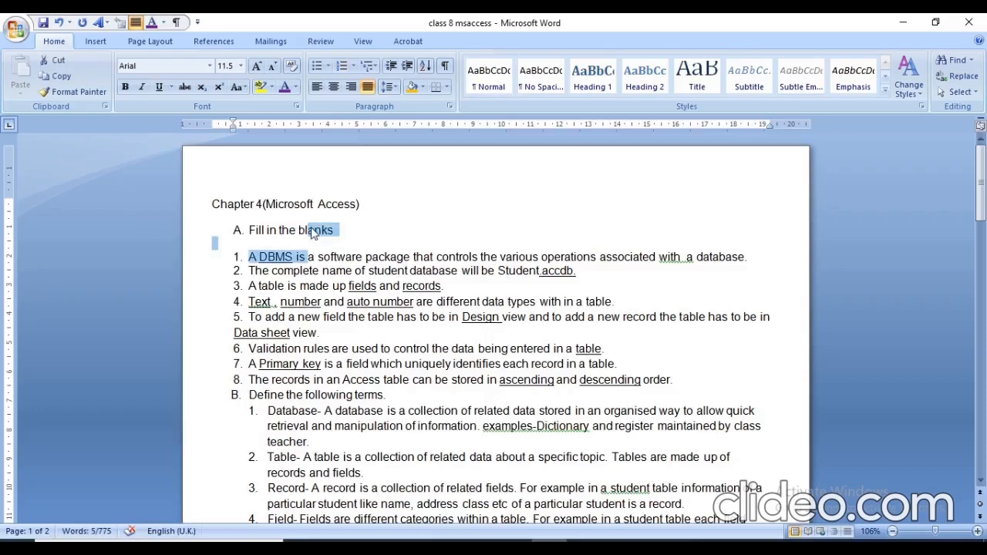
{"action": "left_click", "coordinate": [389, 87]}
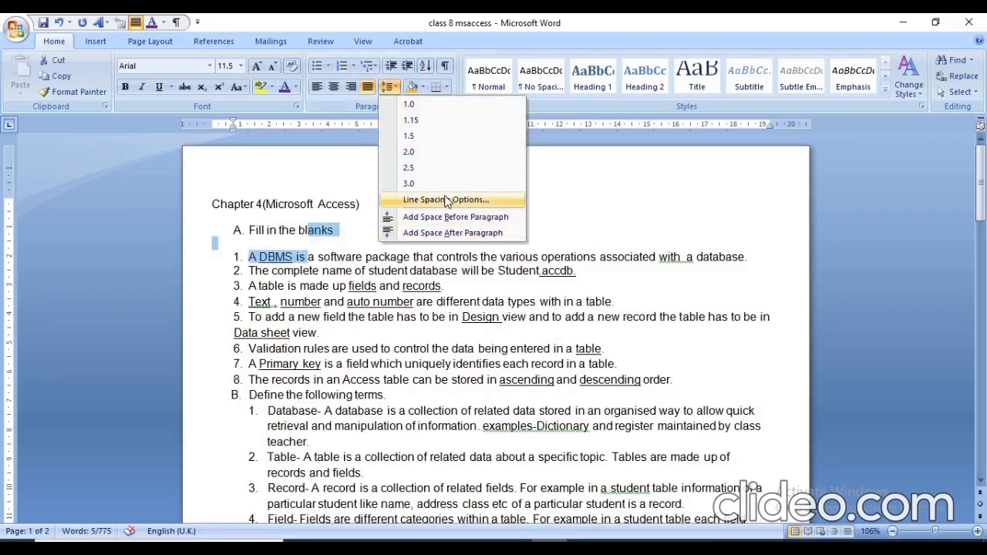
{"action": "left_click", "coordinate": [408, 105]}
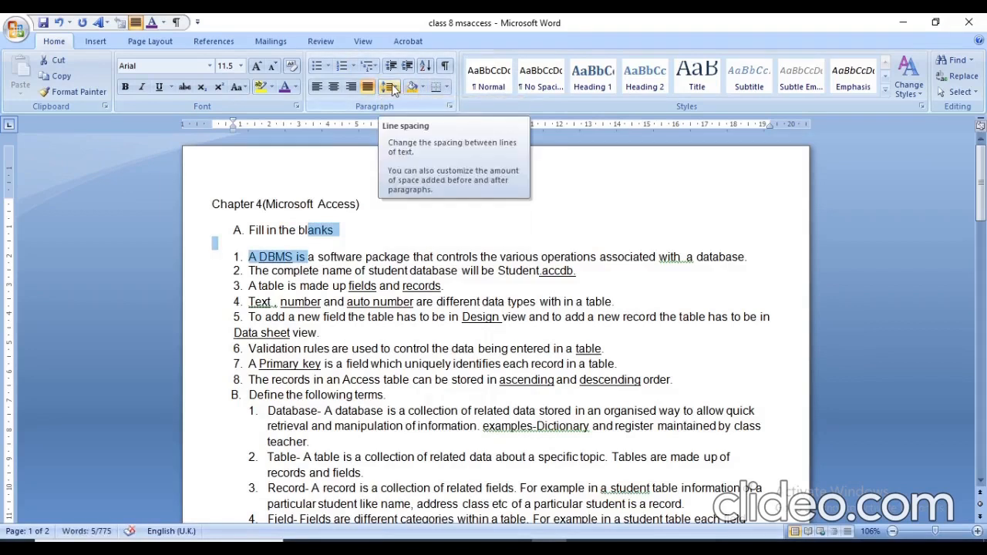
Turn on "Don't add space between paragraphs of the same style" for the selected heading, blank line and item 1.
{"action": "left_click", "coordinate": [397, 87]}
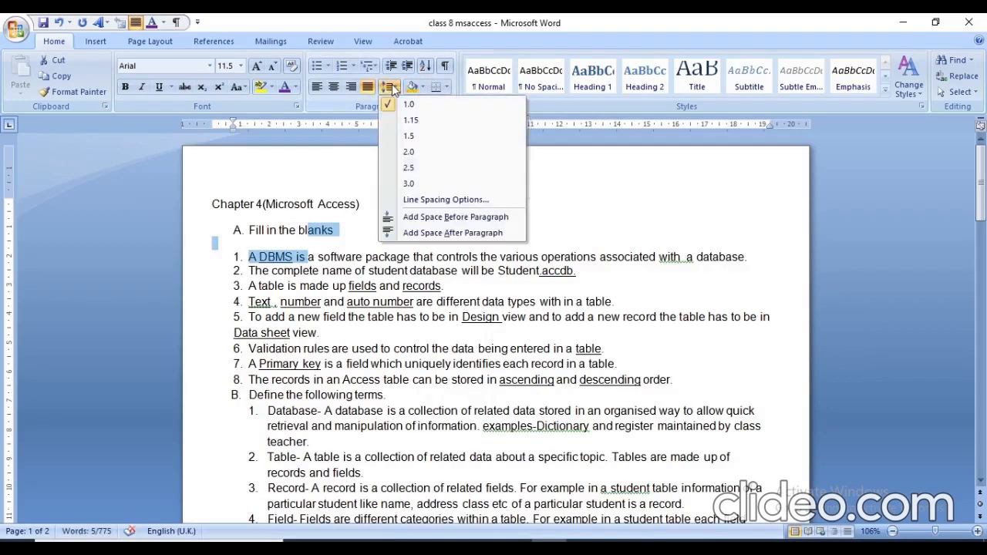
{"action": "left_click", "coordinate": [441, 200]}
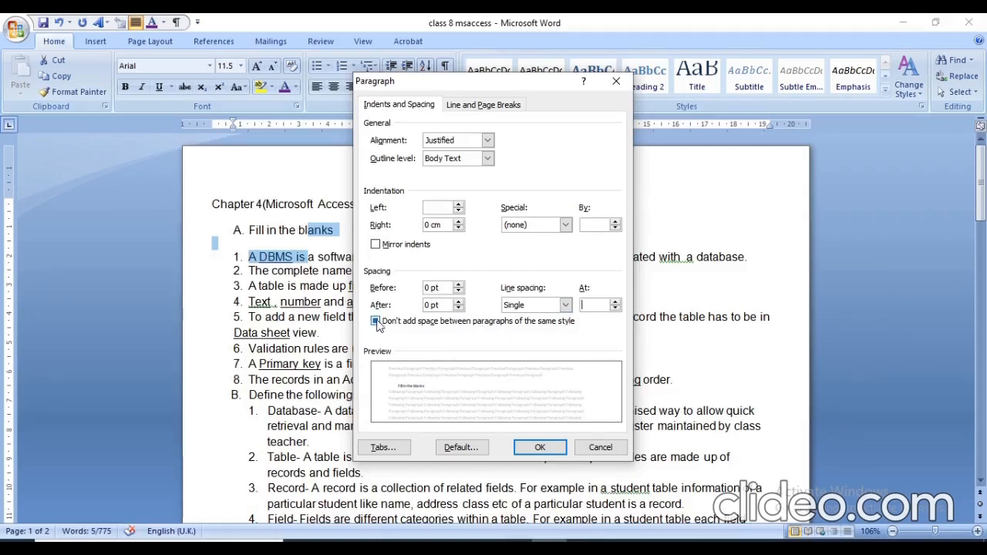
{"action": "left_click", "coordinate": [376, 322]}
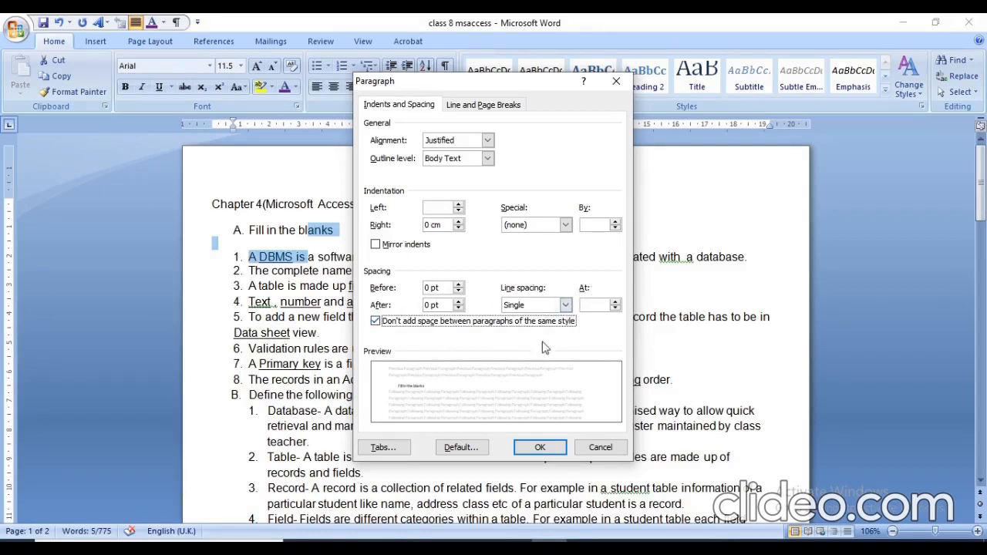
{"action": "left_click", "coordinate": [544, 446]}
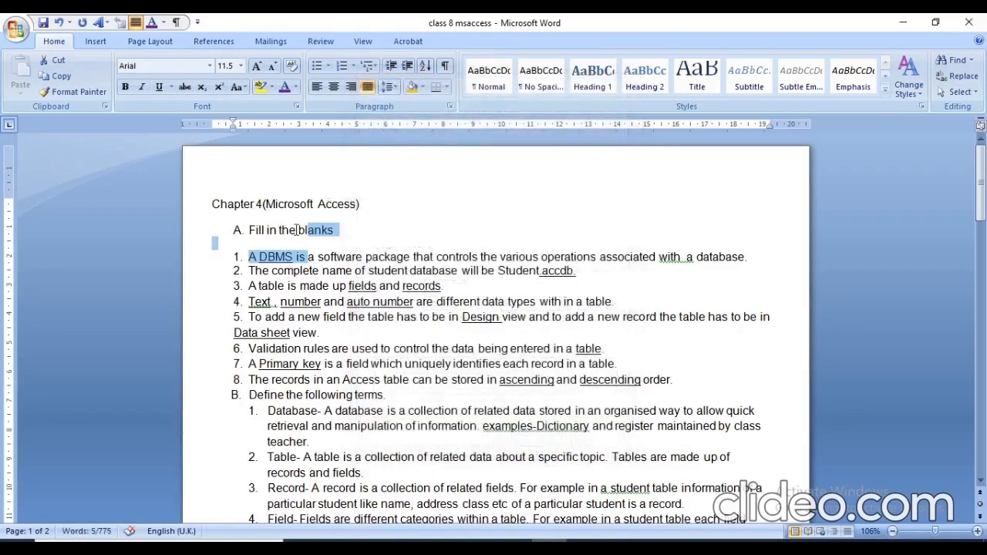
Reselect text from the Fill in the blanks heading through item 1 and reapply 1.0 line spacing.
{"action": "left_click", "coordinate": [296, 229]}
{"action": "key", "text": "shift+Down"}
{"action": "key", "text": "shift+Down"}
{"action": "left_click", "coordinate": [394, 88]}
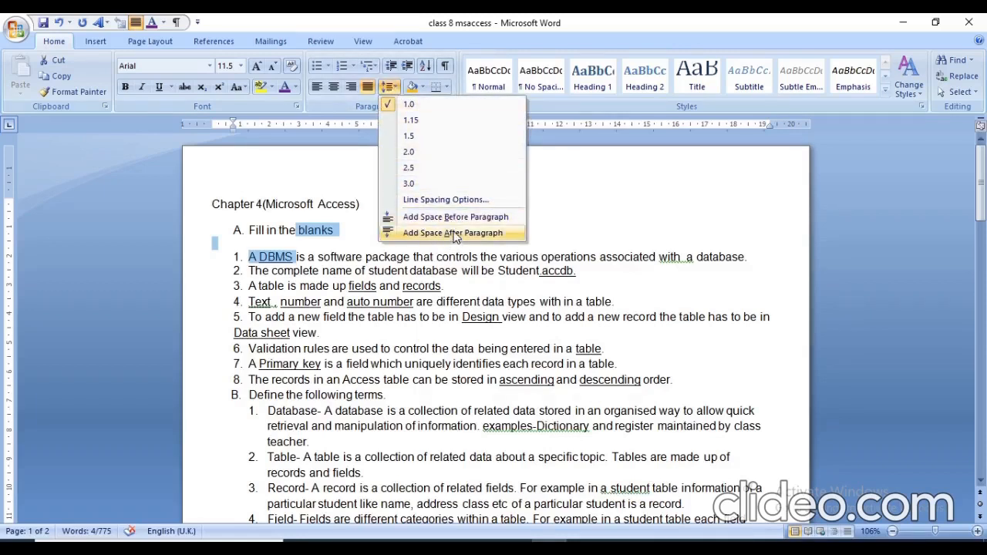
{"action": "left_click", "coordinate": [412, 104]}
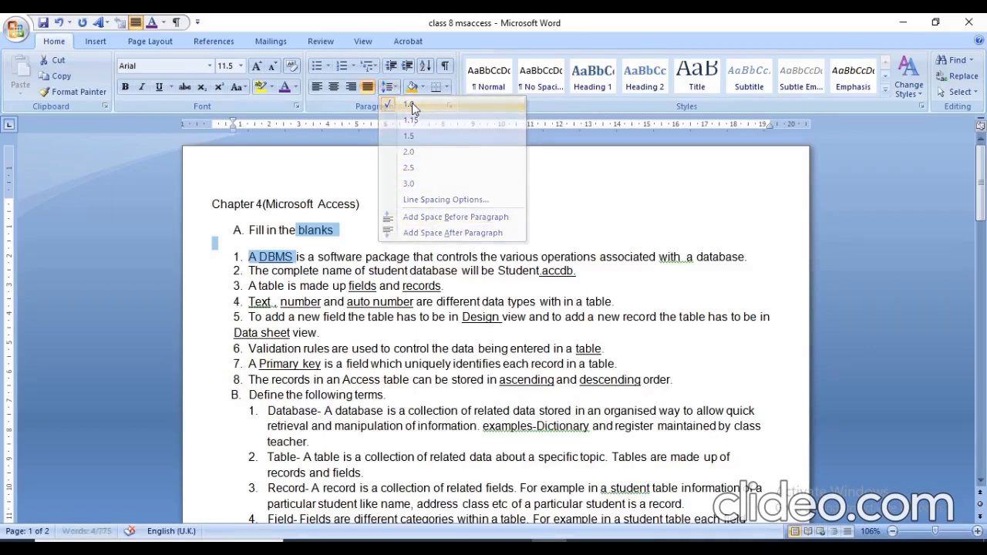
Delete the blank line between the Fill in the blanks heading and item 1.
{"action": "left_click", "coordinate": [395, 211]}
{"action": "left_click", "coordinate": [342, 230]}
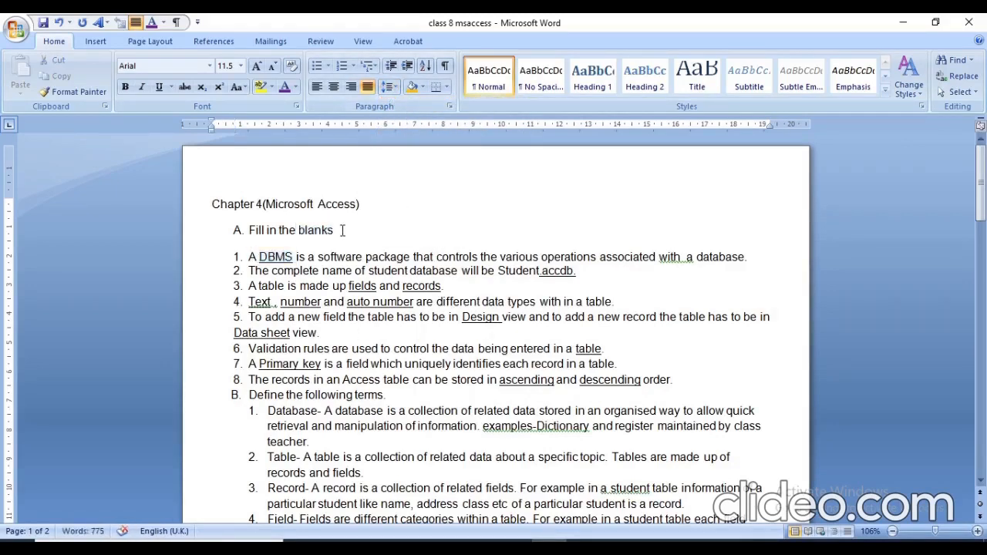
{"action": "key", "text": "Delete"}
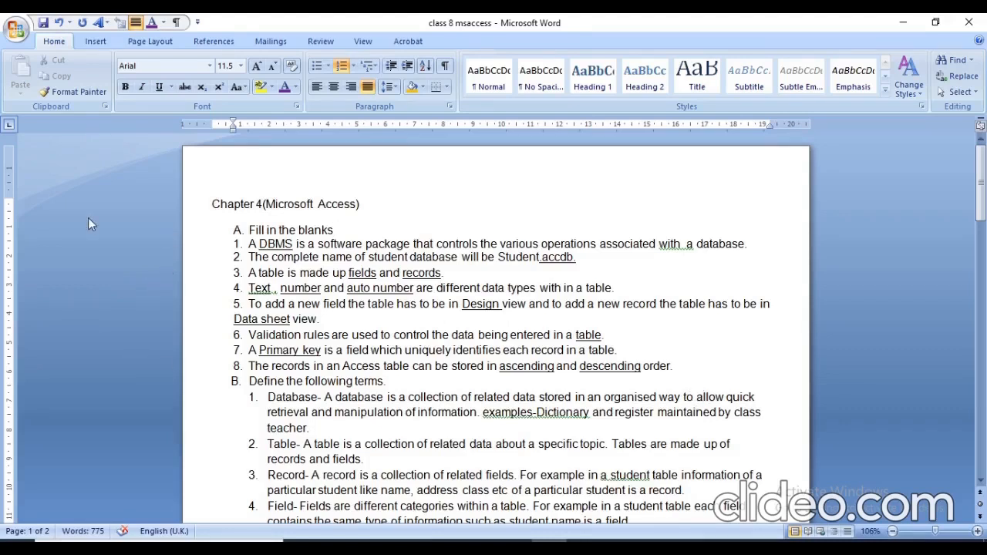
Increase the indent of the answer paragraph under question 1 of Answer the following by several levels.
{"action": "left_click", "coordinate": [980, 480]}
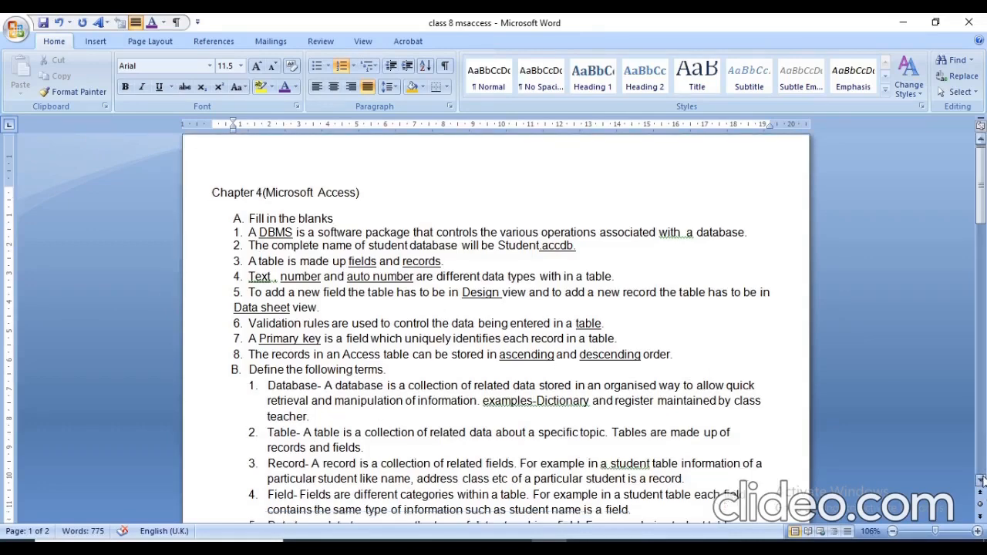
{"action": "left_click", "coordinate": [980, 479]}
{"action": "left_click", "coordinate": [981, 479]}
{"action": "left_click", "coordinate": [981, 480]}
{"action": "left_click", "coordinate": [981, 479]}
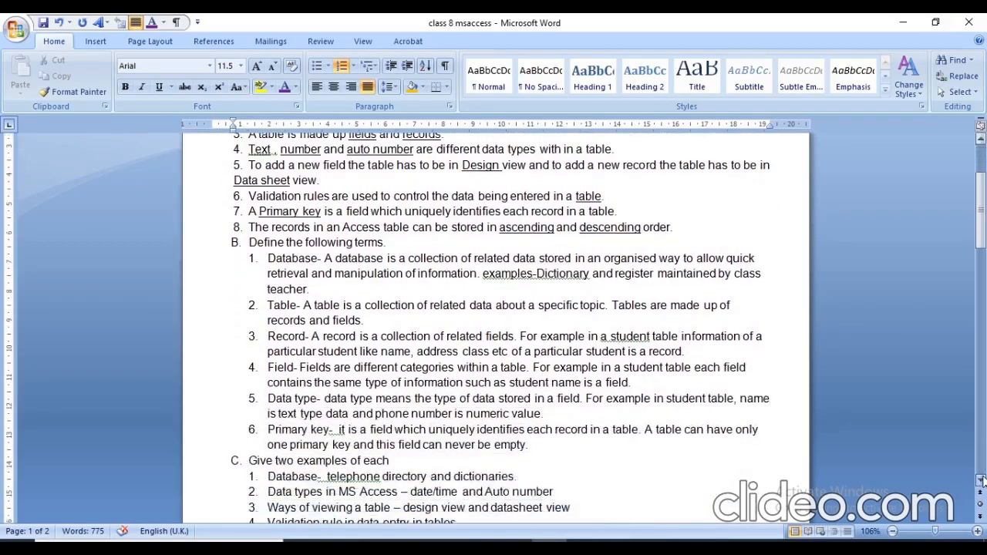
{"action": "left_click", "coordinate": [981, 479]}
{"action": "left_click", "coordinate": [981, 480]}
{"action": "left_click", "coordinate": [981, 480]}
{"action": "left_click", "coordinate": [981, 480]}
{"action": "left_click", "coordinate": [981, 480]}
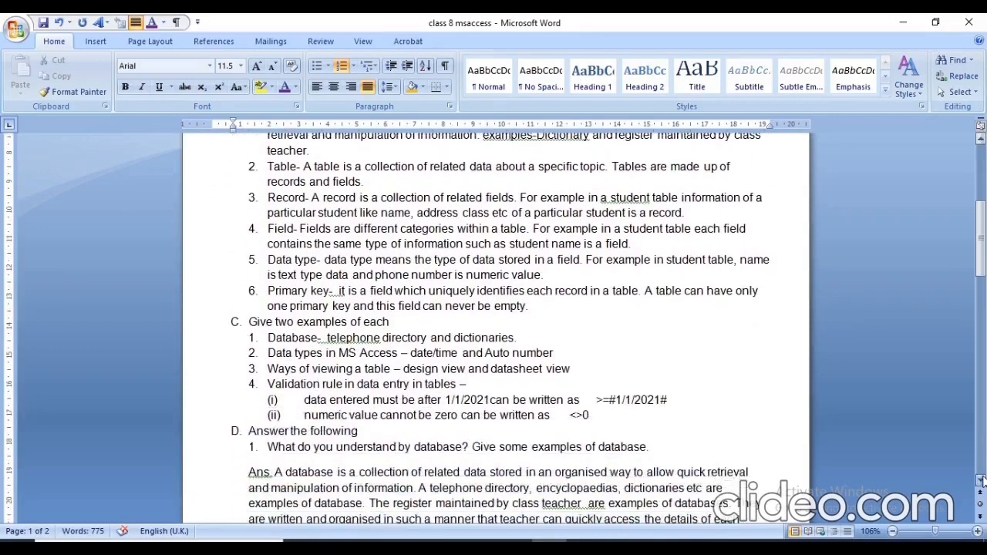
{"action": "left_click", "coordinate": [980, 480]}
{"action": "left_click", "coordinate": [981, 479]}
{"action": "left_click", "coordinate": [981, 480]}
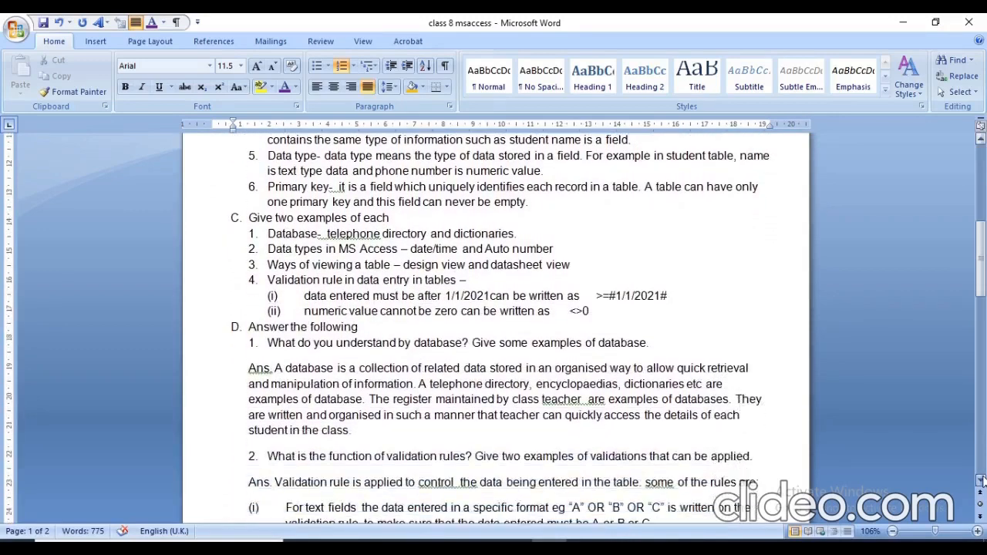
{"action": "left_click", "coordinate": [273, 368]}
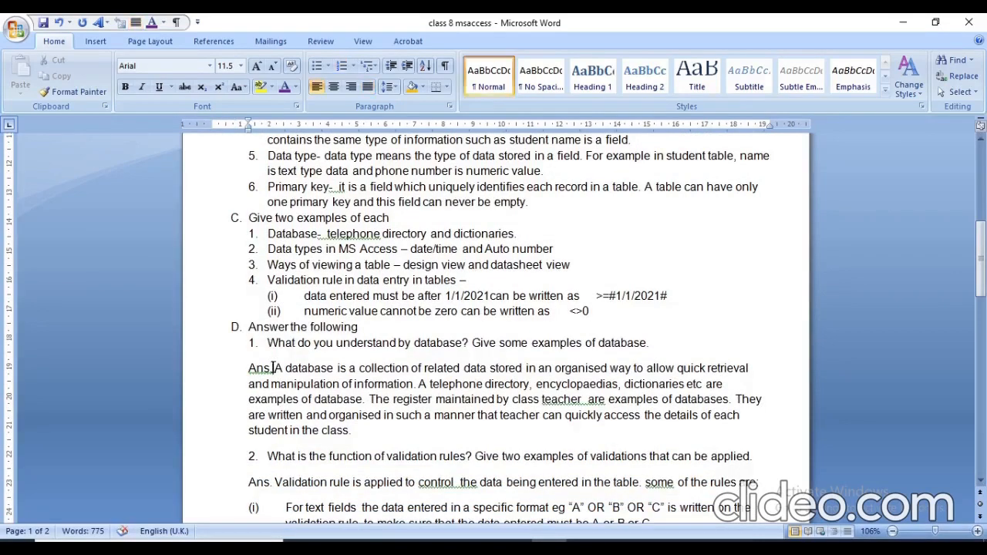
{"action": "key", "text": "shift+Down"}
{"action": "key", "text": "shift+Down"}
{"action": "key", "text": "shift+Down"}
{"action": "key", "text": "shift+Down"}
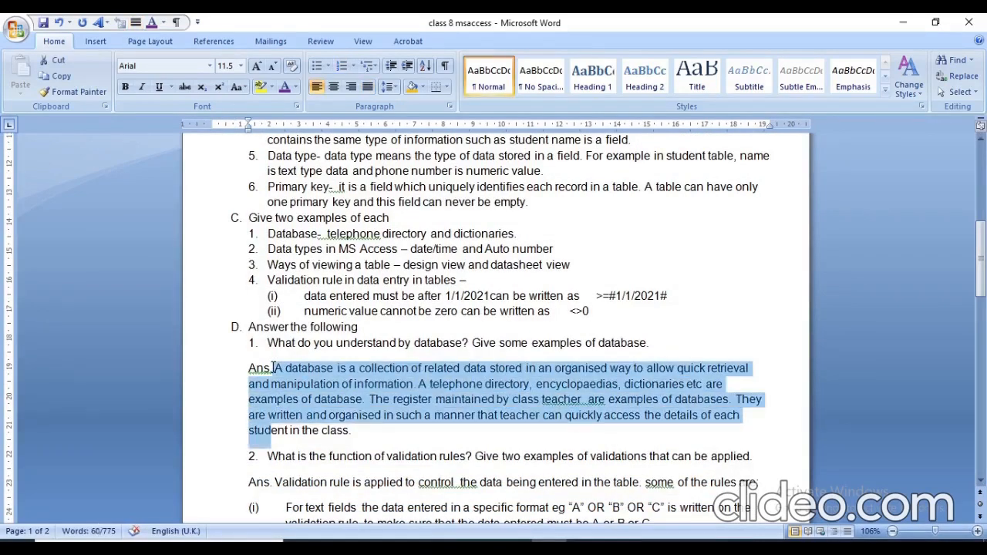
{"action": "key", "text": "shift+Right"}
{"action": "key", "text": "shift+Right"}
{"action": "key", "text": "shift+Right"}
{"action": "key", "text": "shift+Right"}
{"action": "key", "text": "shift+Right"}
{"action": "key", "text": "shift+Right"}
{"action": "key", "text": "shift+Right"}
{"action": "key", "text": "shift+Right"}
{"action": "key", "text": "shift+Right"}
{"action": "key", "text": "shift+Right"}
{"action": "key", "text": "shift+Right"}
{"action": "key", "text": "shift+Right"}
{"action": "key", "text": "shift+Right"}
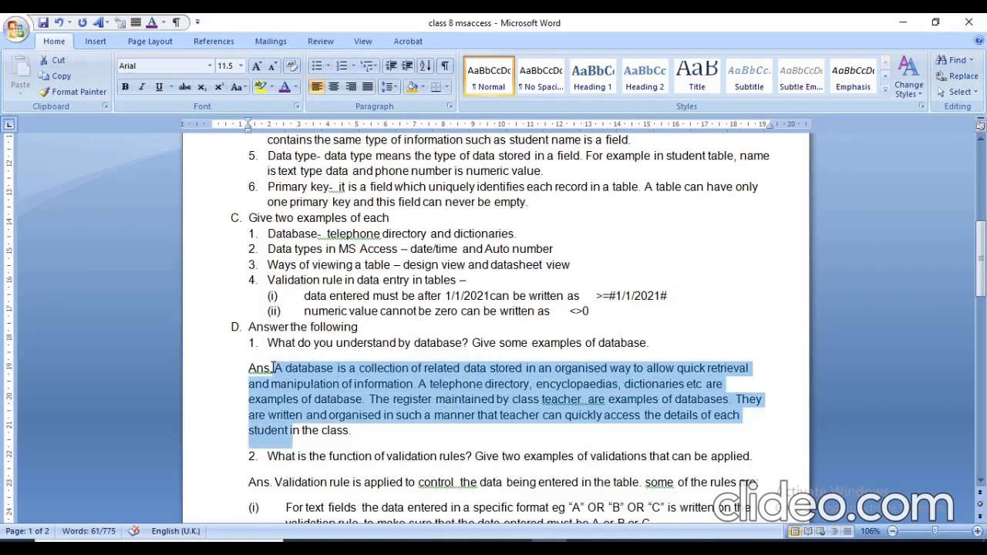
{"action": "key", "text": "shift+Right"}
{"action": "key", "text": "shift+Right"}
{"action": "key", "text": "shift+Right"}
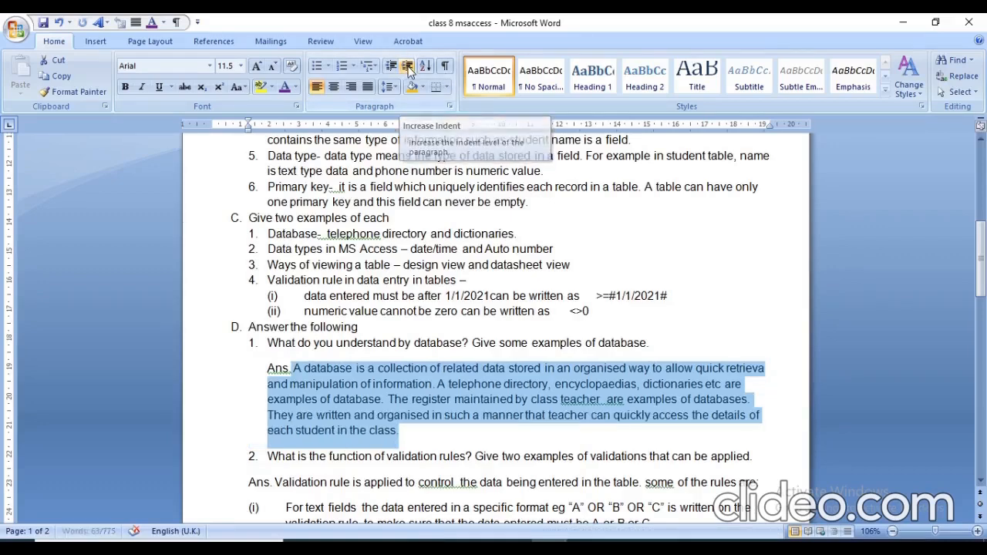
{"action": "left_click", "coordinate": [409, 69]}
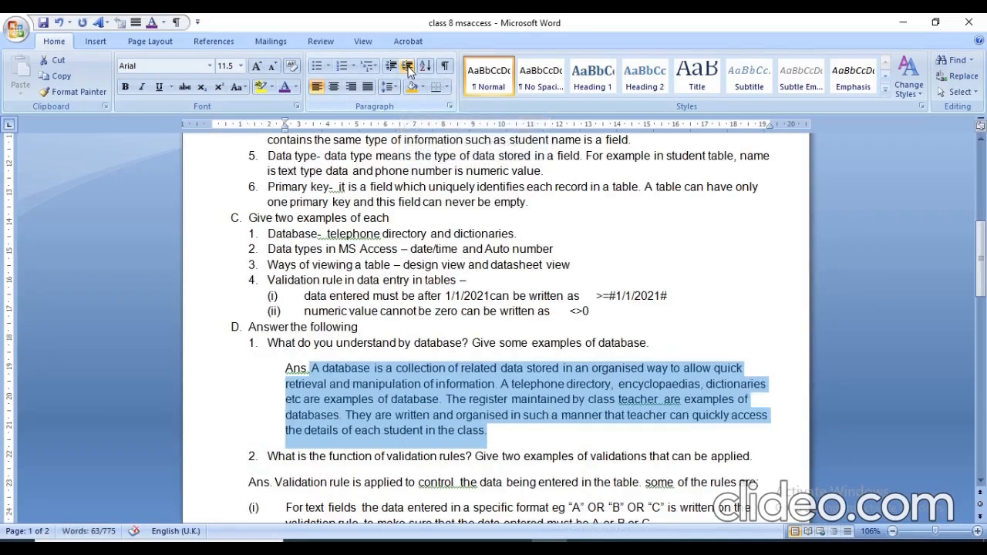
{"action": "left_click", "coordinate": [409, 70]}
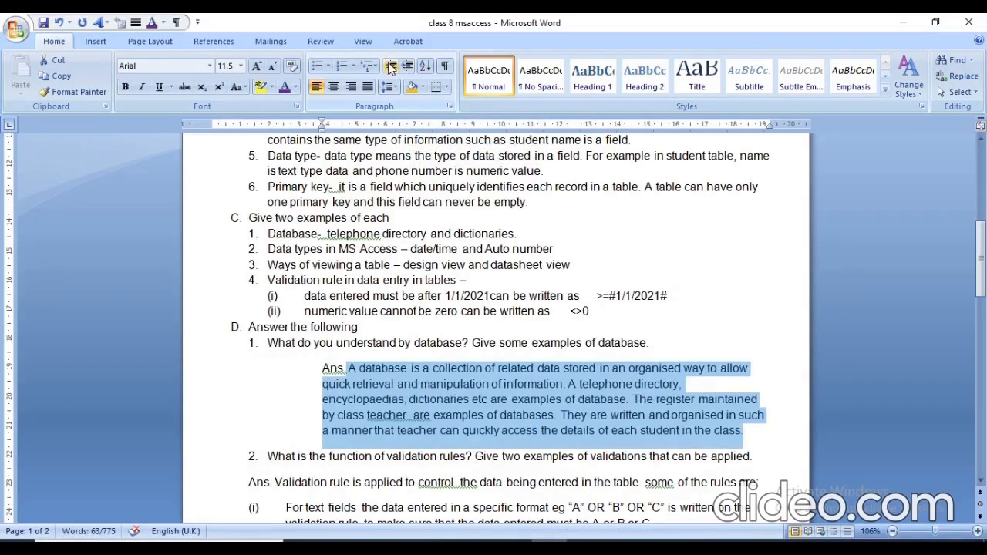
Decrease the answer paragraph's indent until it reaches the left margin and increase it again to align under question 1's number.
{"action": "left_click", "coordinate": [391, 67]}
{"action": "left_click", "coordinate": [391, 68]}
{"action": "left_click", "coordinate": [391, 68]}
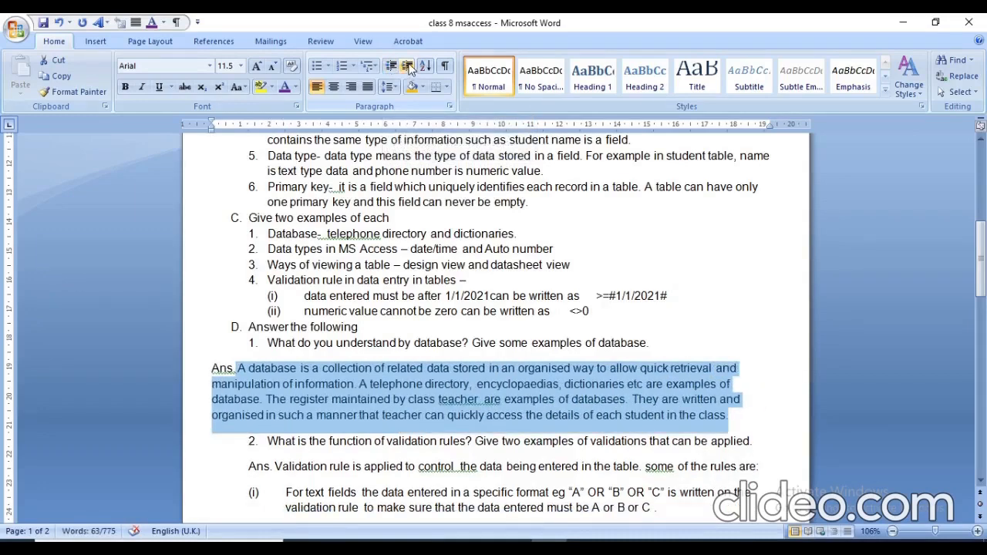
{"action": "left_click", "coordinate": [409, 69]}
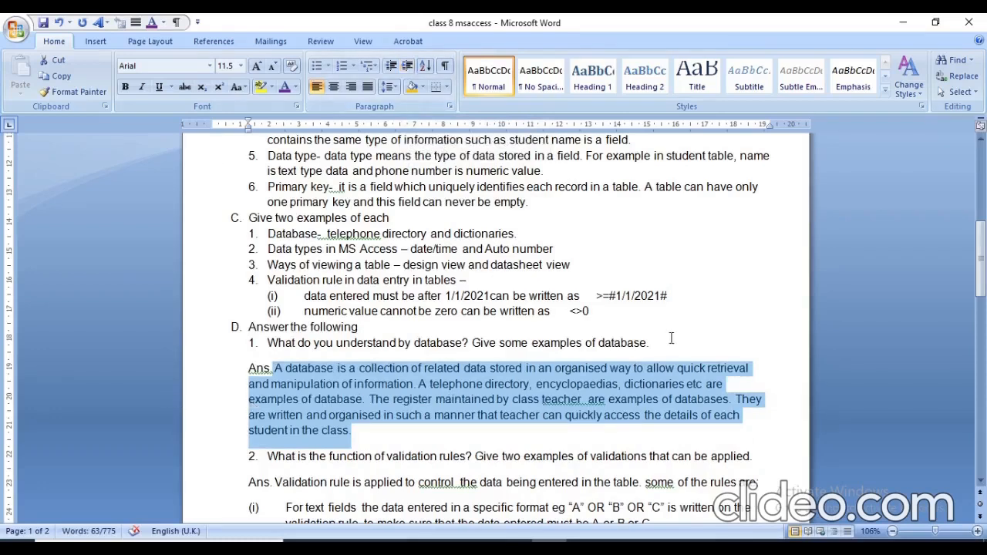
Increase the answer paragraph's indent by two levels and decrease it again by two levels.
{"action": "left_click", "coordinate": [407, 66]}
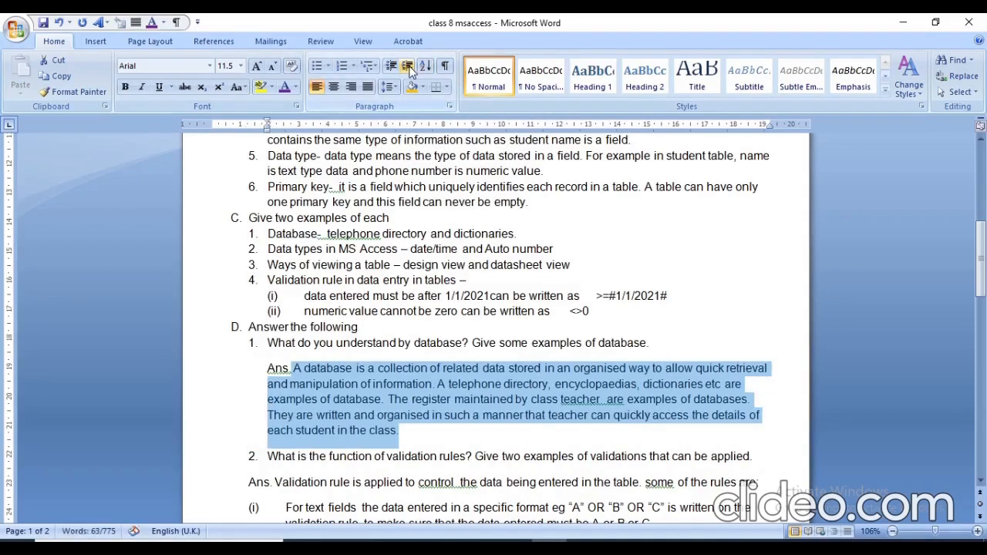
{"action": "left_click", "coordinate": [408, 67]}
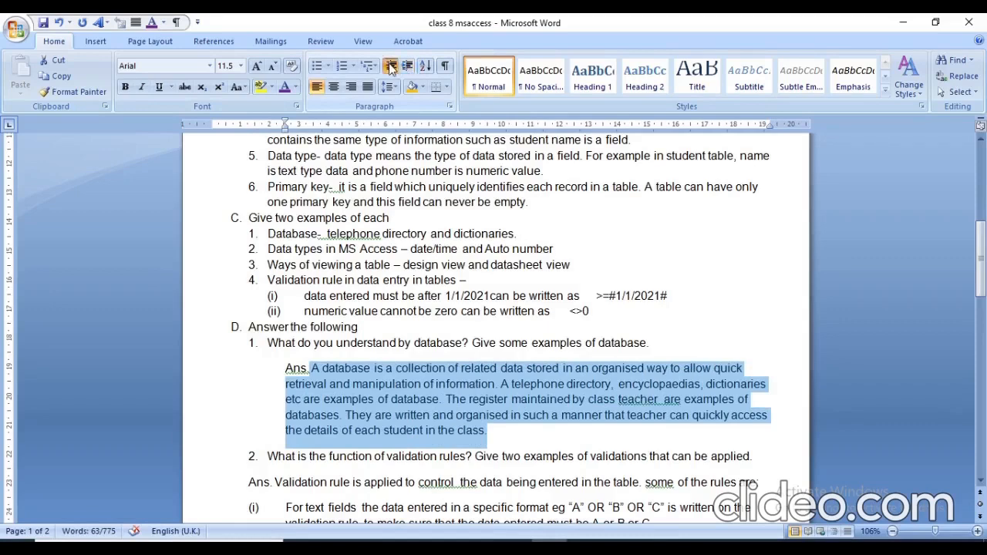
{"action": "left_click", "coordinate": [391, 69]}
{"action": "left_click", "coordinate": [391, 69]}
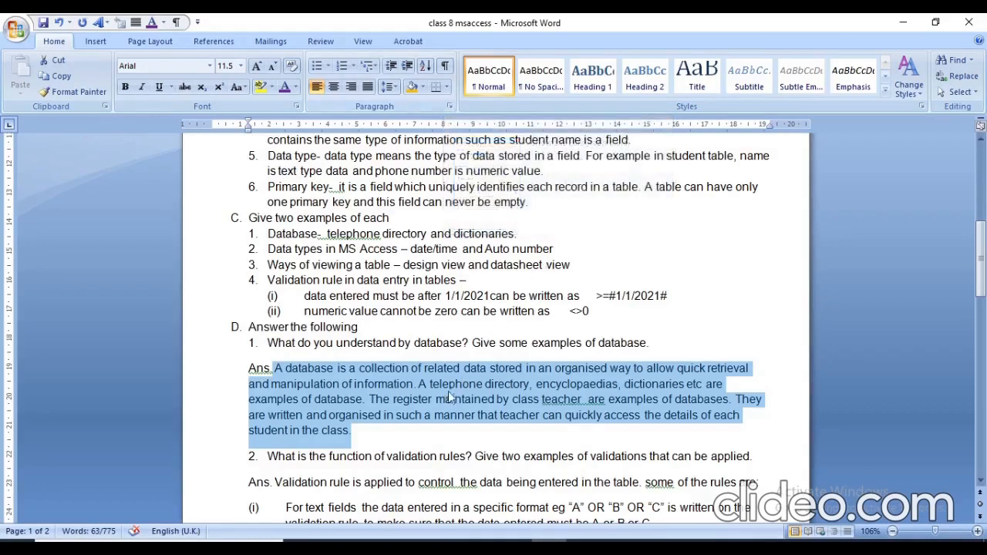
Set the font color of the Fill in the blanks heading and its items 1 to 8 to standard Red.
{"action": "left_click", "coordinate": [981, 141]}
{"action": "left_click", "coordinate": [981, 141]}
{"action": "left_click", "coordinate": [981, 141]}
{"action": "left_click", "coordinate": [980, 141]}
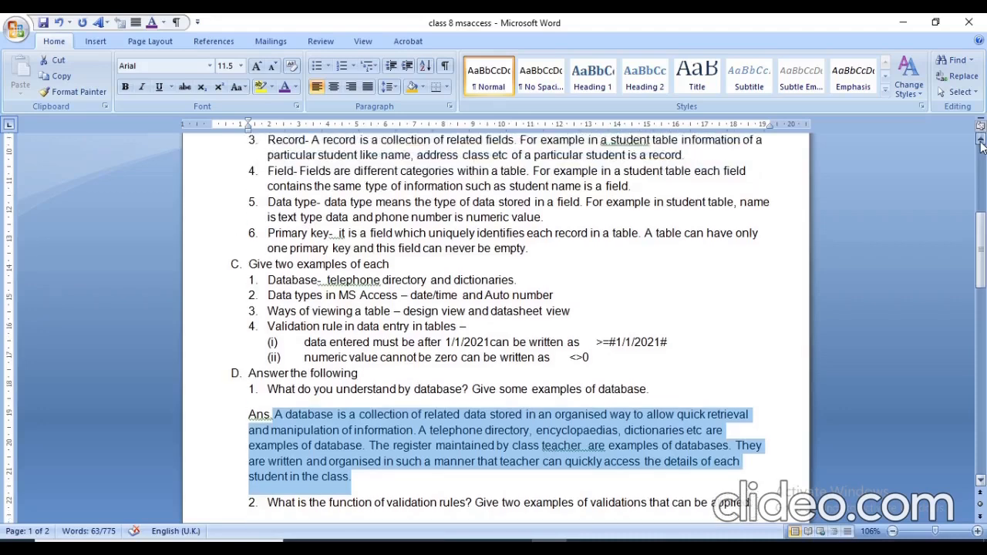
{"action": "scroll", "coordinate": [981, 145], "scroll_direction": "up", "scroll_amount": 4}
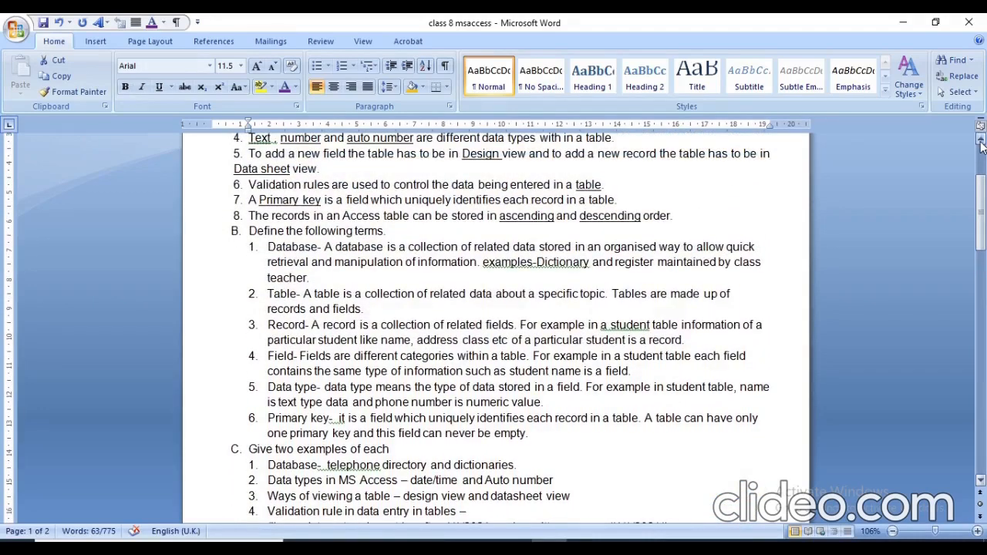
{"action": "left_click", "coordinate": [981, 141]}
{"action": "left_click", "coordinate": [981, 141]}
{"action": "left_click", "coordinate": [981, 141]}
{"action": "left_click", "coordinate": [981, 141]}
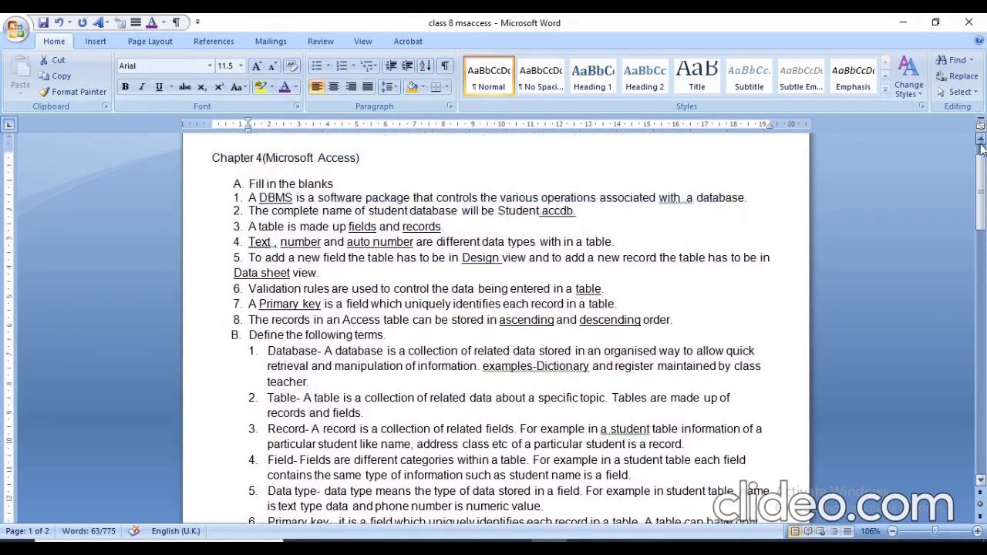
{"action": "left_click", "coordinate": [982, 143]}
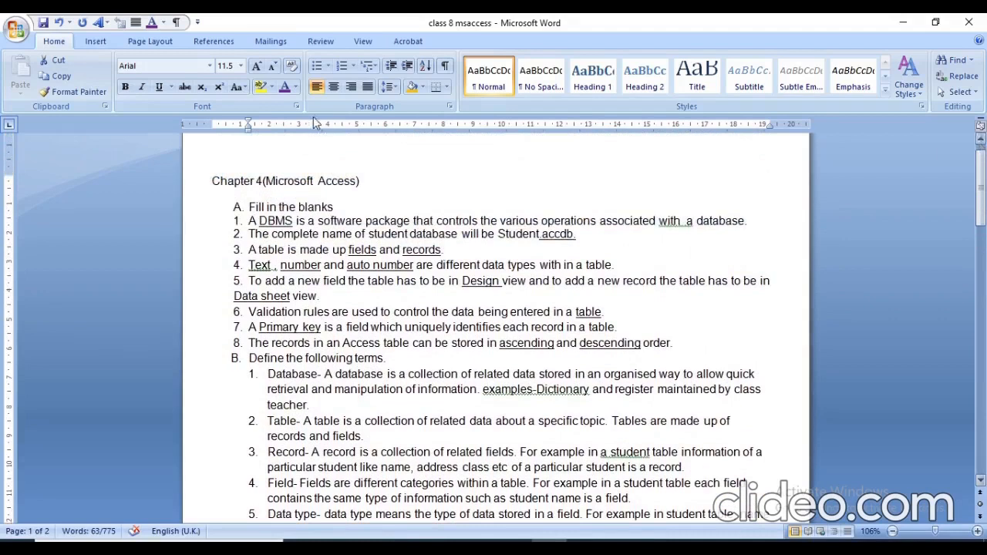
{"action": "left_click", "coordinate": [241, 204]}
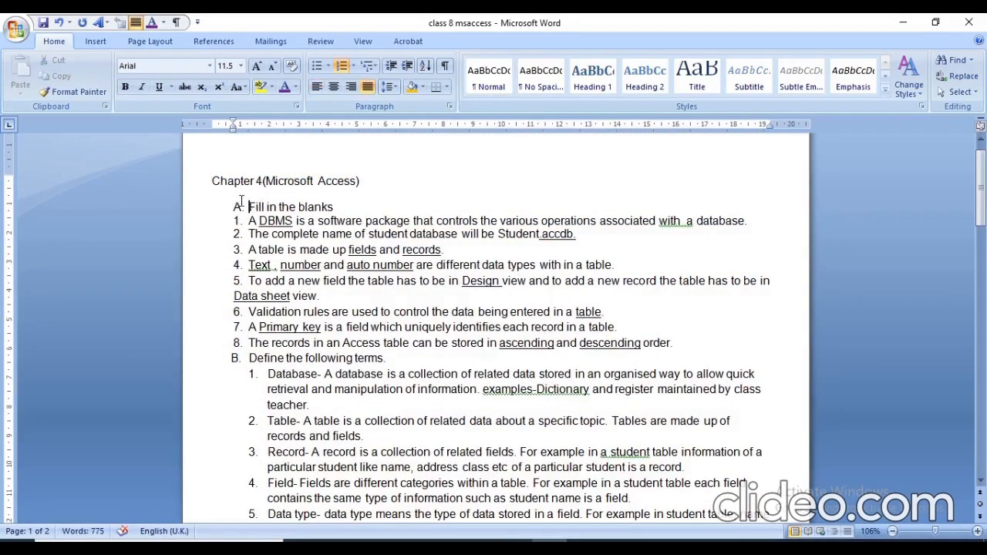
{"action": "key", "text": "shift+Down"}
{"action": "key", "text": "shift+Down"}
{"action": "key", "text": "shift+Down"}
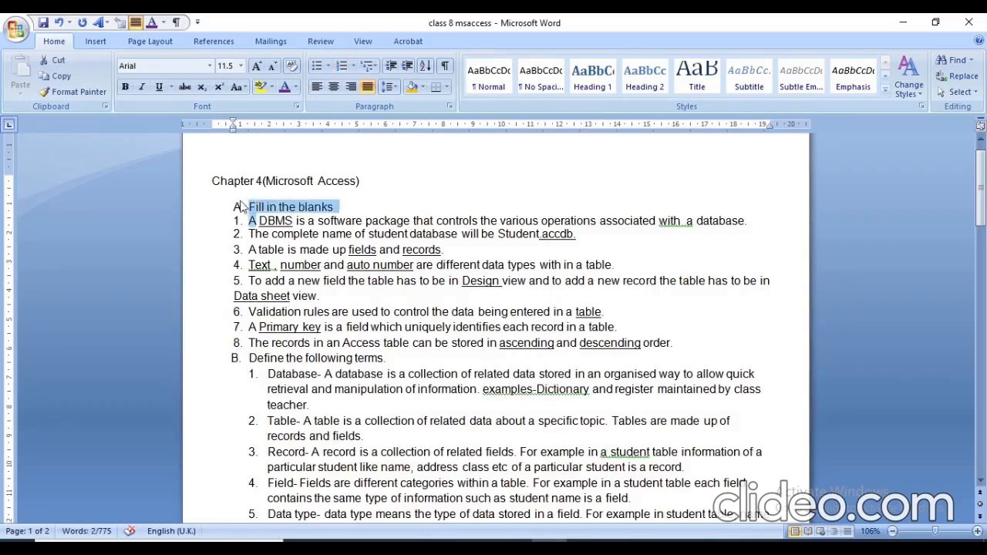
{"action": "key", "text": "shift+Down"}
{"action": "key", "text": "shift+Down"}
{"action": "key", "text": "shift+Down"}
{"action": "key", "text": "shift+Down"}
{"action": "key", "text": "shift+Down"}
{"action": "key", "text": "shift+Down"}
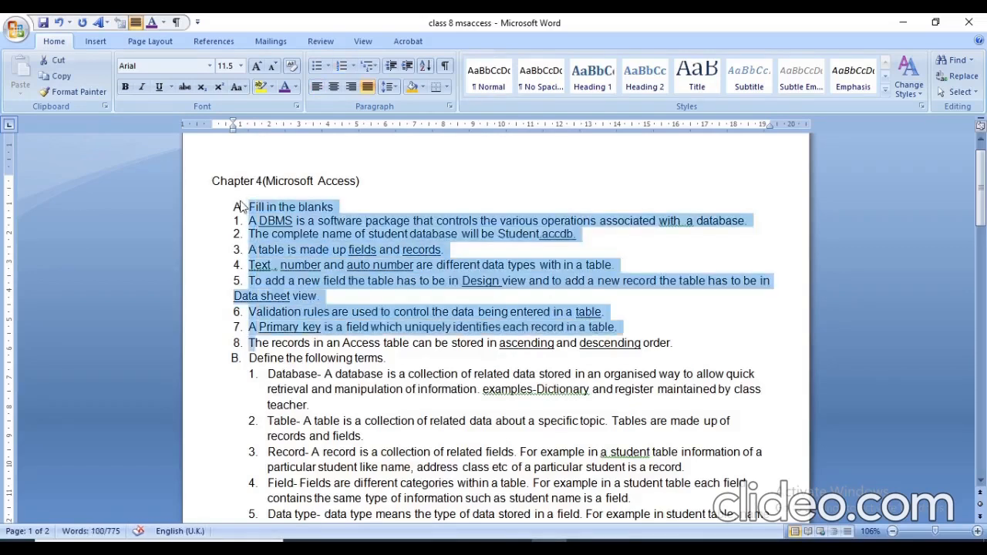
{"action": "key", "text": "shift+Right"}
{"action": "key", "text": "shift+Right"}
{"action": "key", "text": "shift+Right"}
{"action": "key", "text": "shift+Right"}
{"action": "key", "text": "shift+Right"}
{"action": "key", "text": "shift+Right"}
{"action": "key", "text": "shift+Right"}
{"action": "key", "text": "shift+Right"}
{"action": "key", "text": "shift+Right"}
{"action": "key", "text": "shift+Right"}
{"action": "key", "text": "shift+Right"}
{"action": "key", "text": "shift+Right"}
{"action": "key", "text": "shift+Right"}
{"action": "key", "text": "shift+Right"}
{"action": "key", "text": "shift+Right"}
{"action": "key", "text": "shift+Right"}
{"action": "key", "text": "shift+Right"}
{"action": "key", "text": "shift+Right"}
{"action": "key", "text": "shift+Right"}
{"action": "key", "text": "shift+Right"}
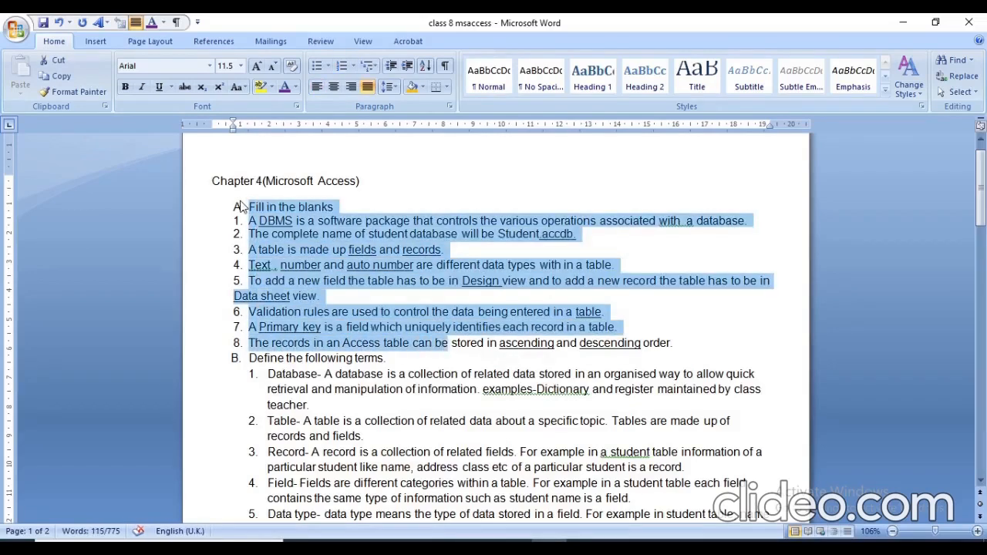
{"action": "key", "text": "shift+Right"}
{"action": "key", "text": "shift+Right"}
{"action": "key", "text": "shift+Right"}
{"action": "key", "text": "shift+Right"}
{"action": "key", "text": "shift+Right"}
{"action": "key", "text": "shift+Right"}
{"action": "key", "text": "shift+Right"}
{"action": "key", "text": "shift+Right"}
{"action": "key", "text": "shift+Right"}
{"action": "key", "text": "shift+Right"}
{"action": "key", "text": "shift+Right"}
{"action": "key", "text": "shift+Right"}
{"action": "key", "text": "shift+Right"}
{"action": "key", "text": "shift+Right"}
{"action": "key", "text": "shift+Right"}
{"action": "key", "text": "shift+Right"}
{"action": "key", "text": "shift+Right"}
{"action": "key", "text": "shift+Right"}
{"action": "key", "text": "shift+Right"}
{"action": "key", "text": "shift+Right"}
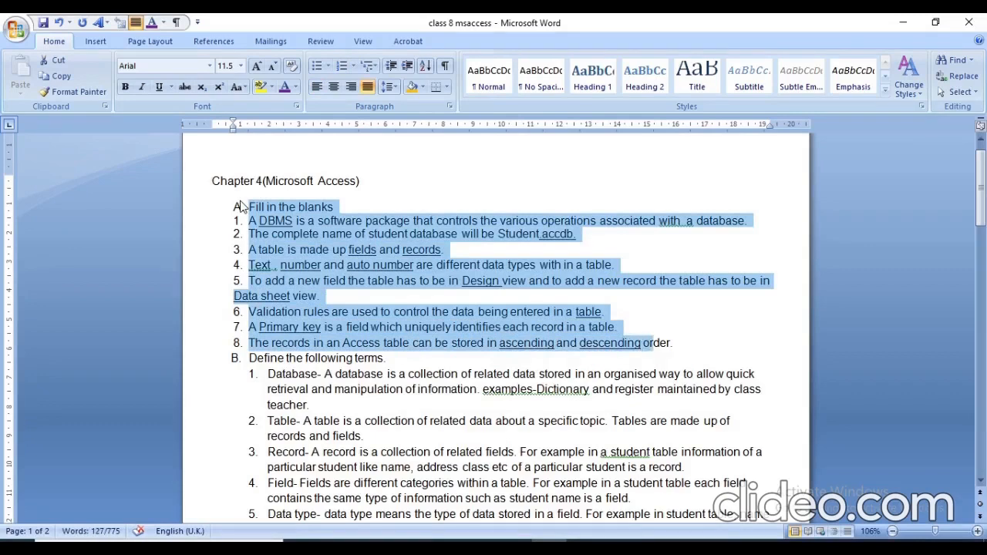
{"action": "key", "text": "shift+Right"}
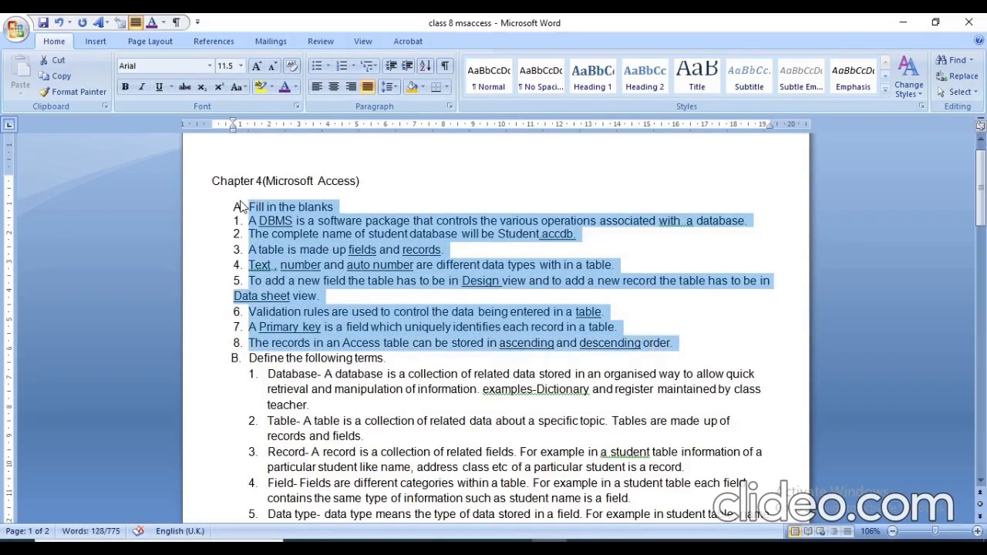
{"action": "left_click", "coordinate": [423, 88]}
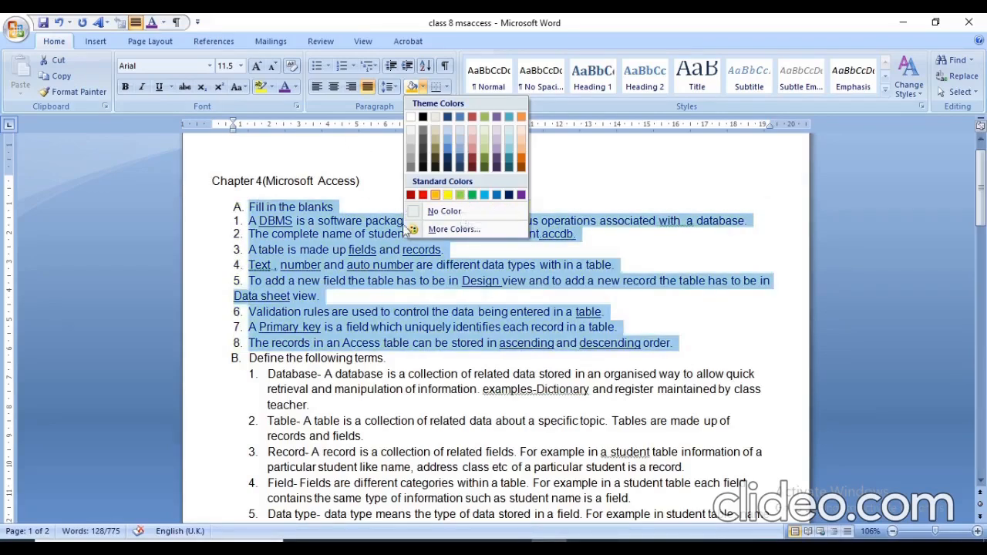
{"action": "left_click", "coordinate": [294, 91]}
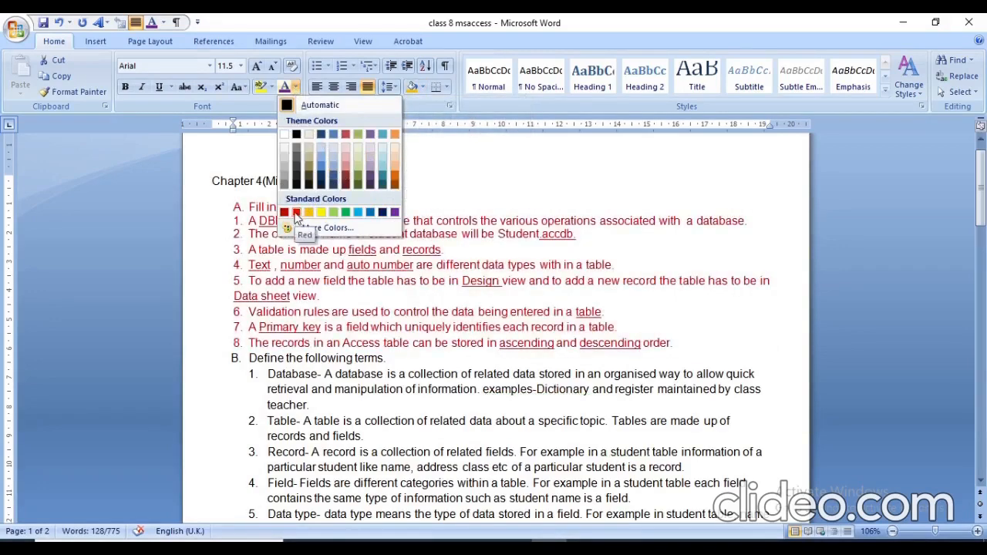
{"action": "left_click", "coordinate": [366, 214]}
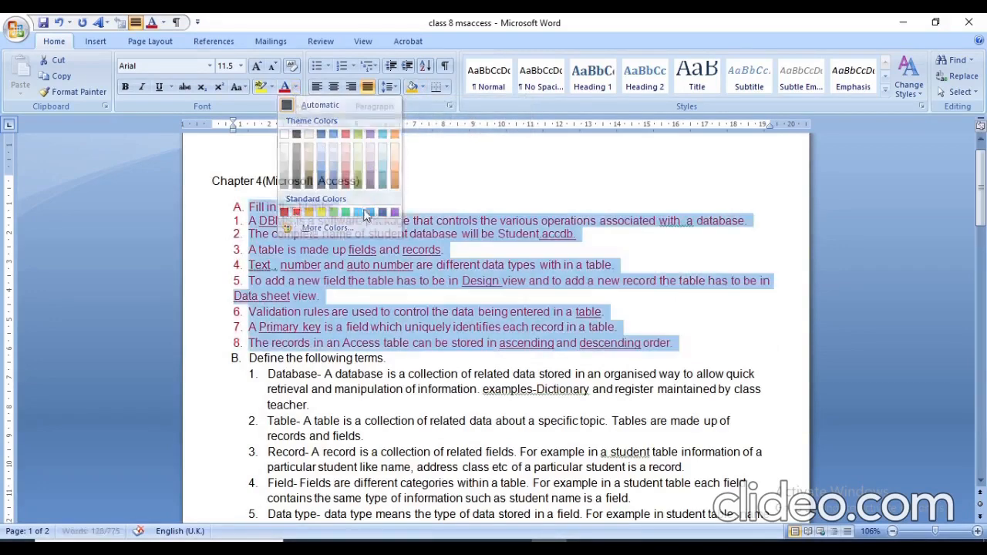
Apply standard yellow shading behind the Fill in the blanks heading and items 1 to 8, and deselect the text.
{"action": "left_click", "coordinate": [424, 88]}
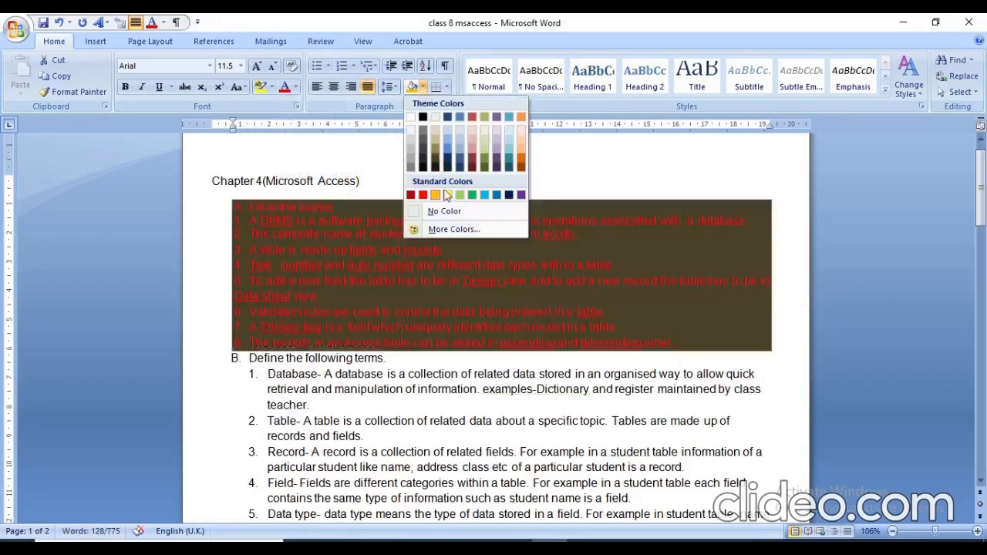
{"action": "left_click", "coordinate": [447, 195]}
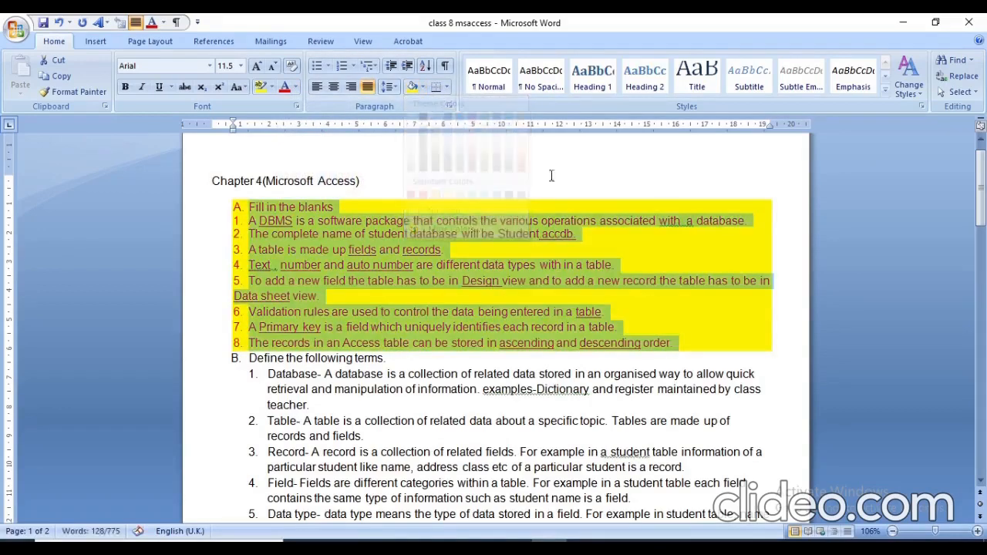
{"action": "left_click", "coordinate": [582, 166]}
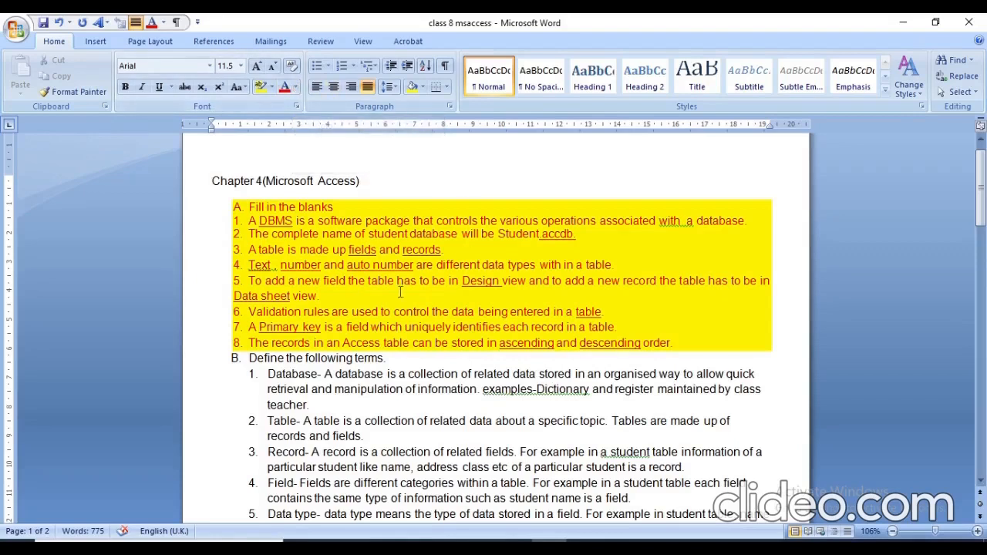
Add outside borders around the Fill in the blanks heading and its items 1 to 8.
{"action": "left_click", "coordinate": [981, 481]}
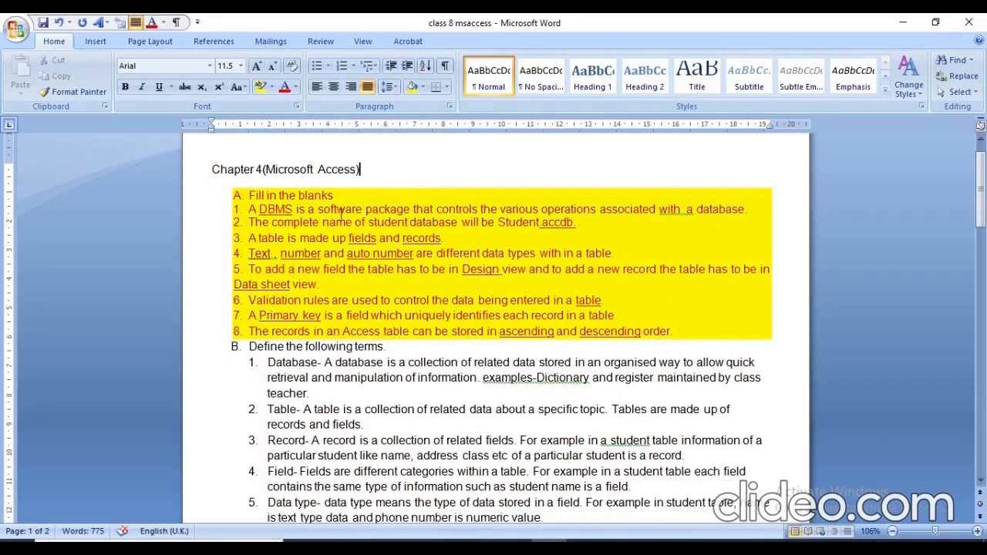
{"action": "left_click", "coordinate": [248, 195]}
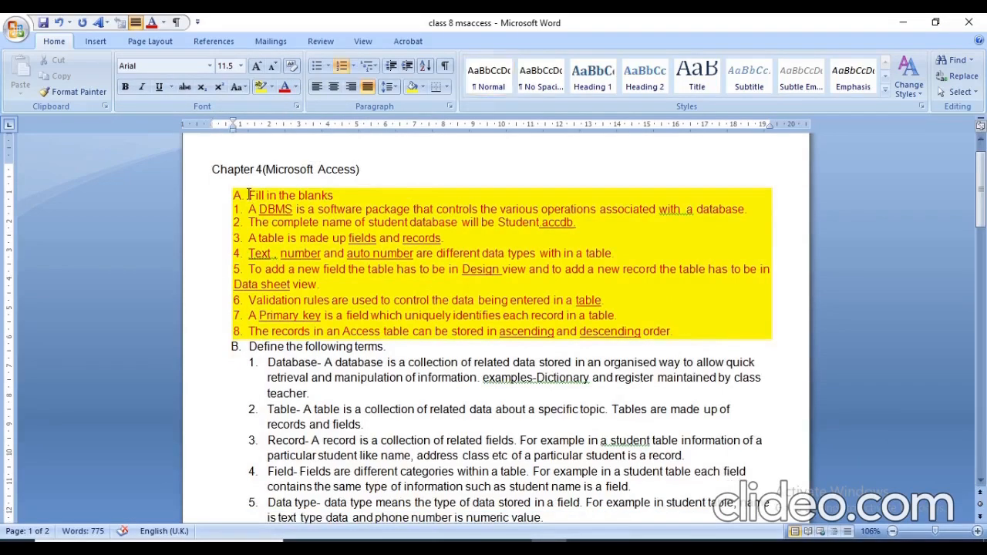
{"action": "key", "text": "shift+Down"}
{"action": "key", "text": "shift+Down"}
{"action": "key", "text": "shift+Down"}
{"action": "key", "text": "shift+Down"}
{"action": "key", "text": "shift+Down"}
{"action": "key", "text": "shift+Down"}
{"action": "key", "text": "shift+Down"}
{"action": "key", "text": "shift+Down"}
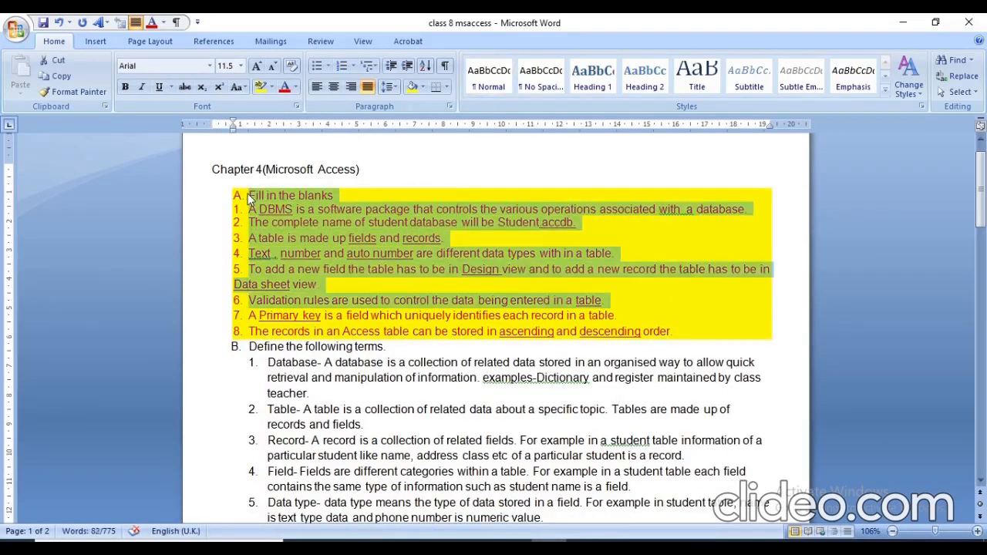
{"action": "key", "text": "shift+Down"}
{"action": "key", "text": "shift+Down"}
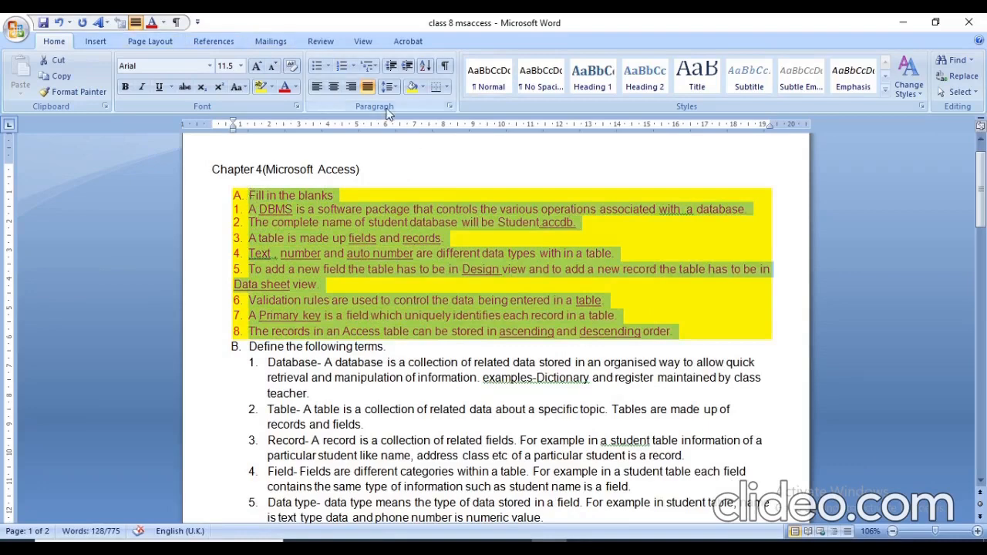
{"action": "left_click", "coordinate": [451, 90]}
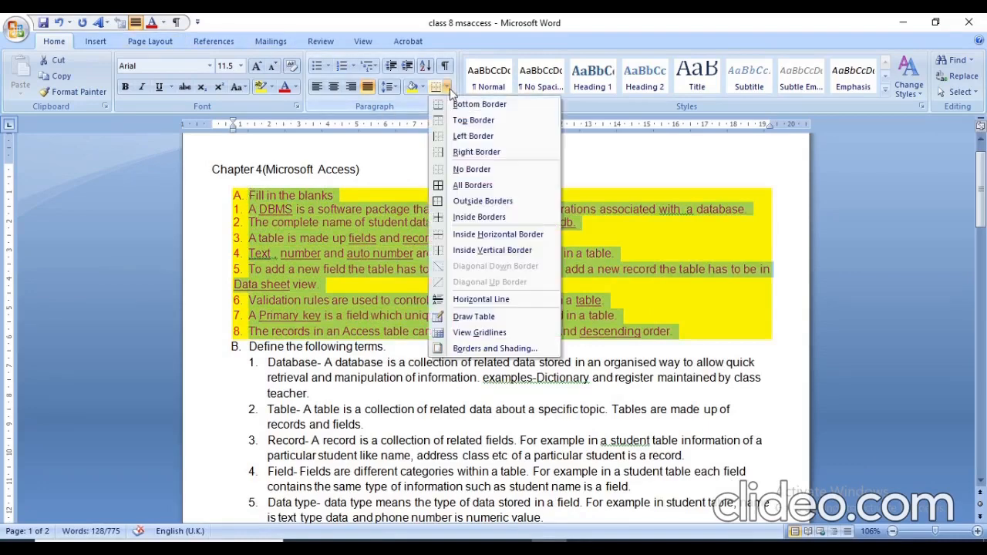
{"action": "left_click", "coordinate": [483, 202]}
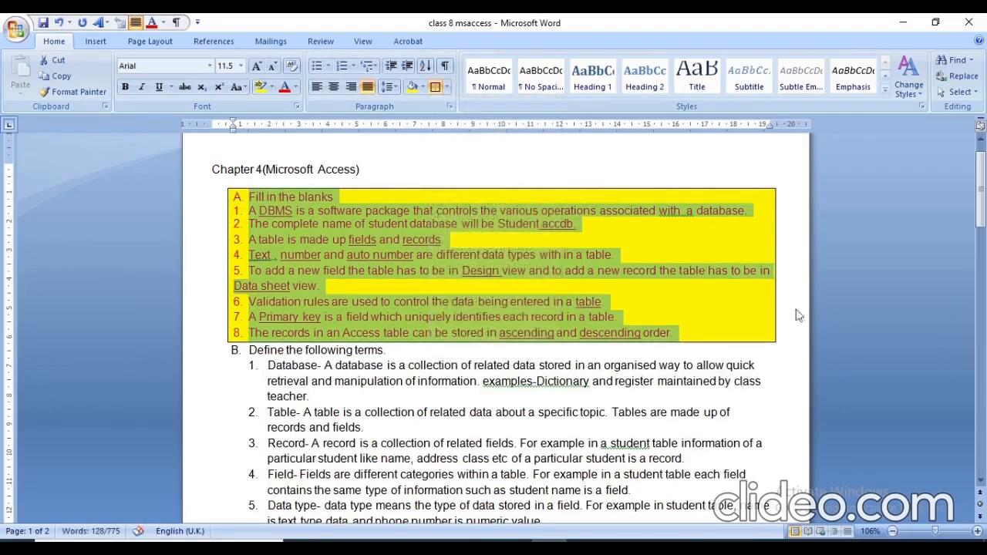
In the Borders and Shading settings, set the selected block's border width to 3 pt and its line style to diagonal stripes.
{"action": "left_click", "coordinate": [447, 87]}
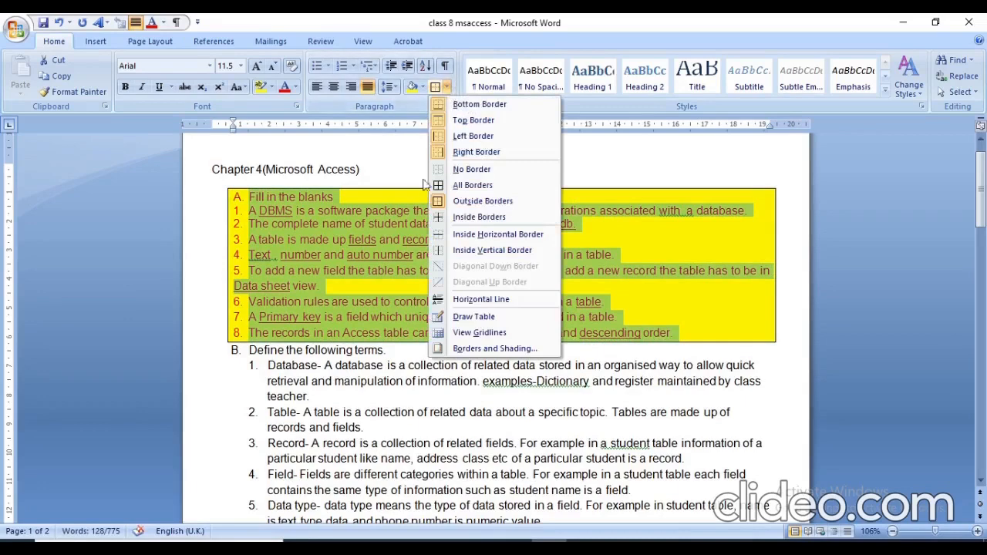
{"action": "left_click", "coordinate": [494, 349]}
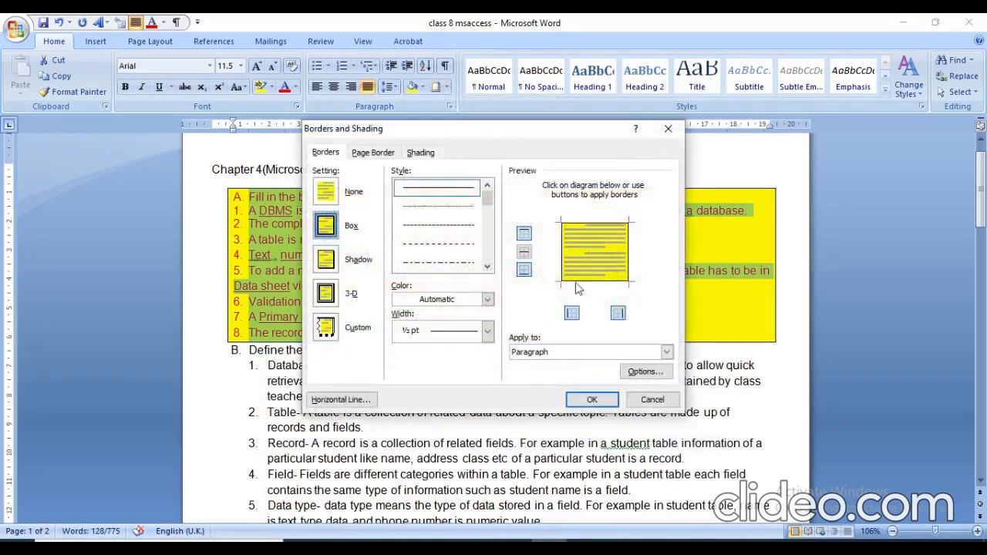
{"action": "left_click", "coordinate": [490, 332]}
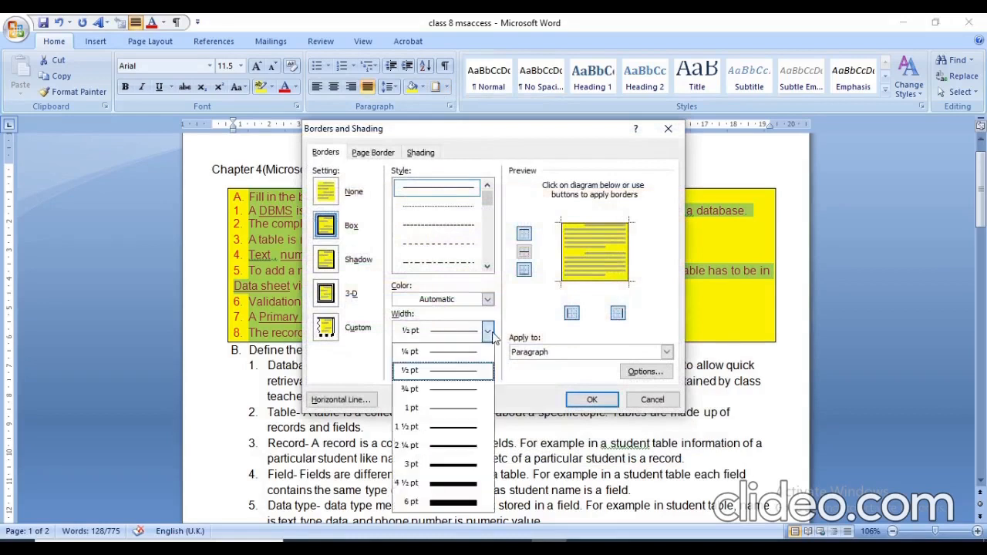
{"action": "left_click", "coordinate": [446, 468]}
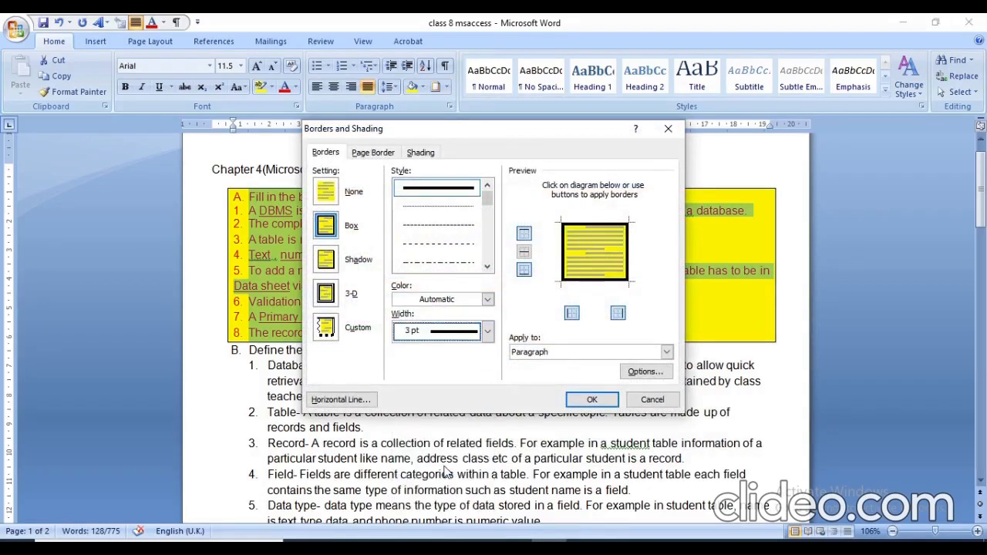
{"action": "left_click", "coordinate": [487, 267]}
{"action": "left_click", "coordinate": [488, 267]}
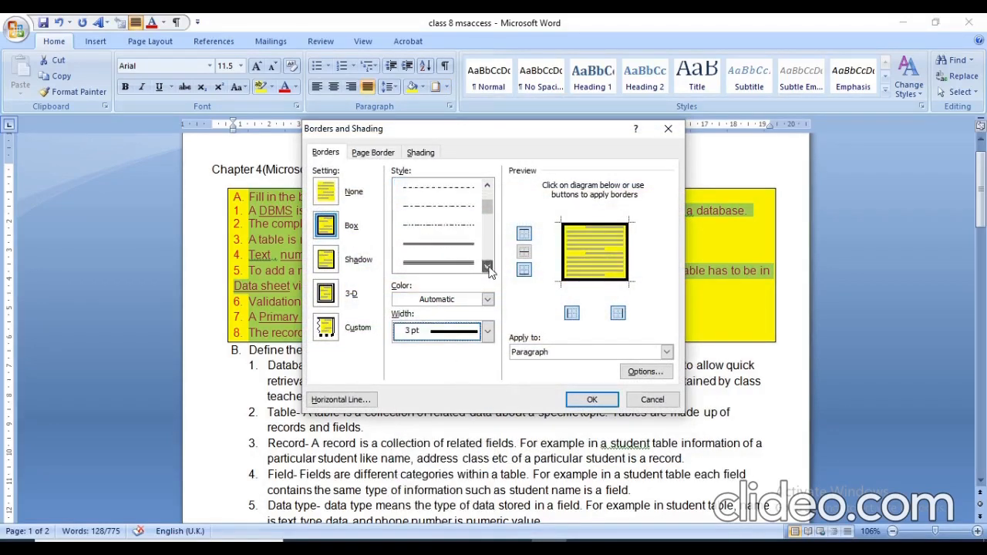
{"action": "left_click", "coordinate": [488, 267]}
{"action": "left_click", "coordinate": [487, 267]}
{"action": "left_click", "coordinate": [487, 267]}
{"action": "left_click", "coordinate": [487, 267]}
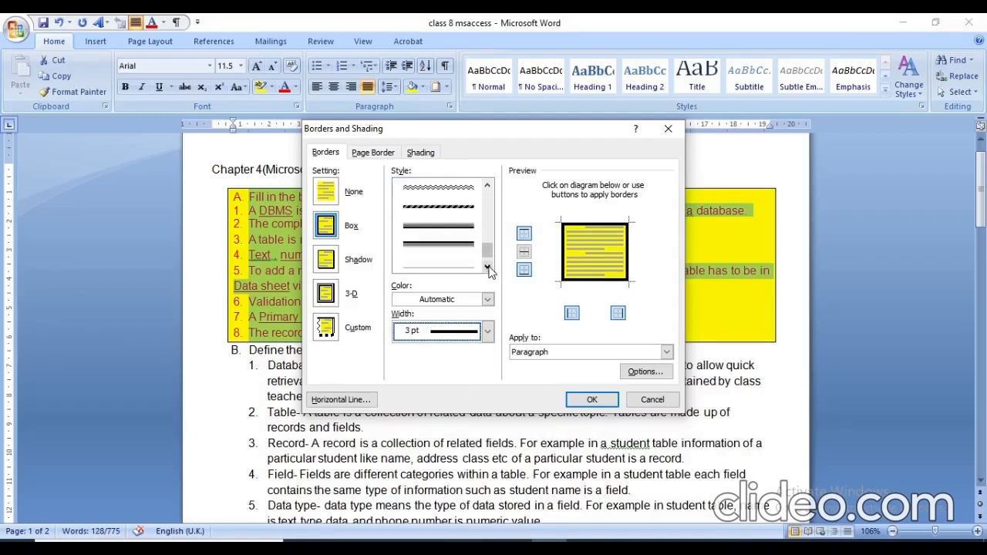
{"action": "left_click", "coordinate": [488, 267]}
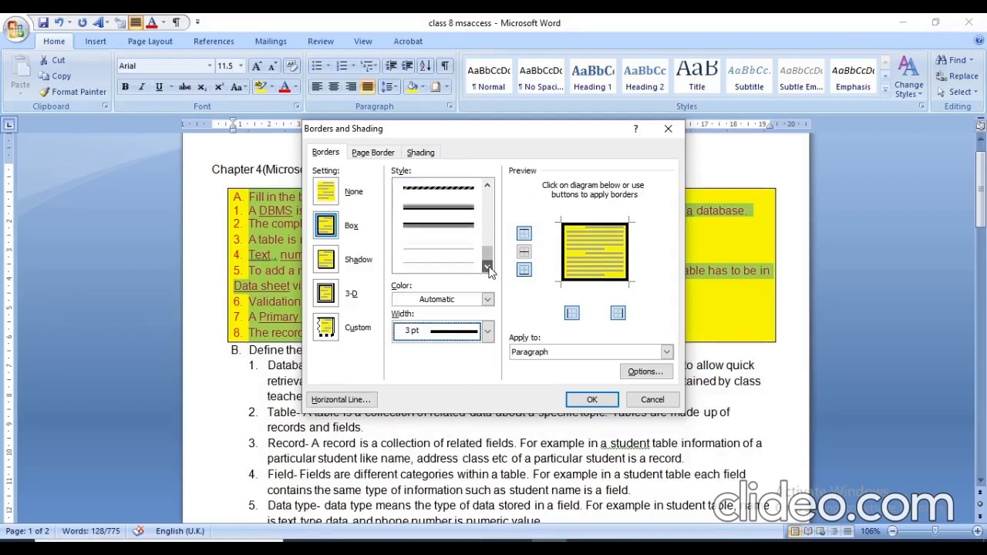
{"action": "left_click", "coordinate": [457, 194]}
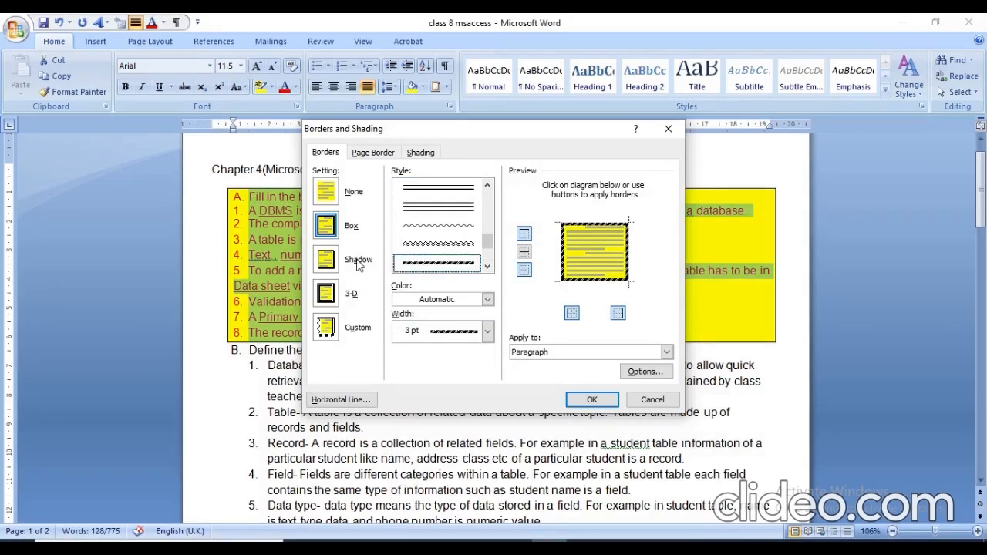
Give the block's border the Shadow setting and the standard Green color, apply it to the paragraphs, and deselect the text.
{"action": "left_click", "coordinate": [328, 260]}
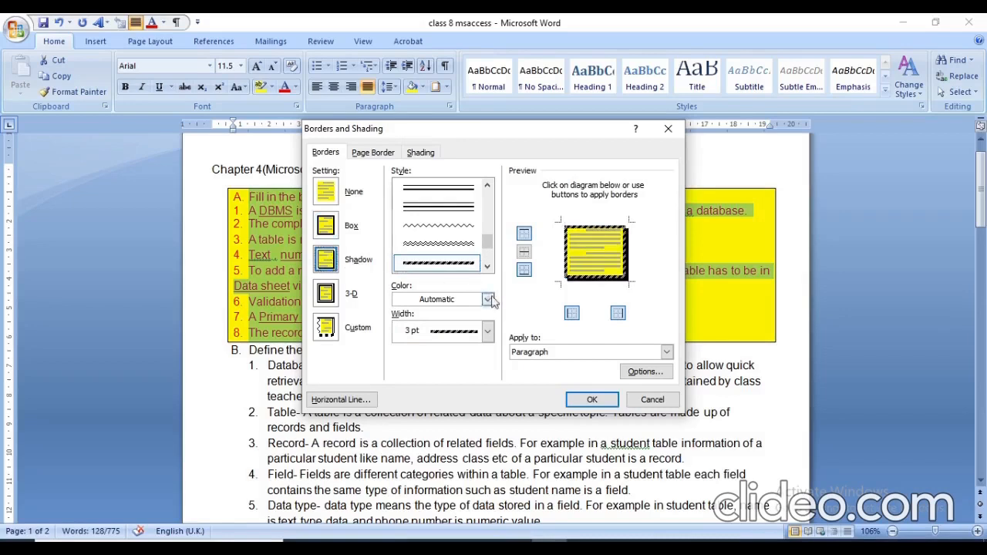
{"action": "left_click", "coordinate": [488, 299]}
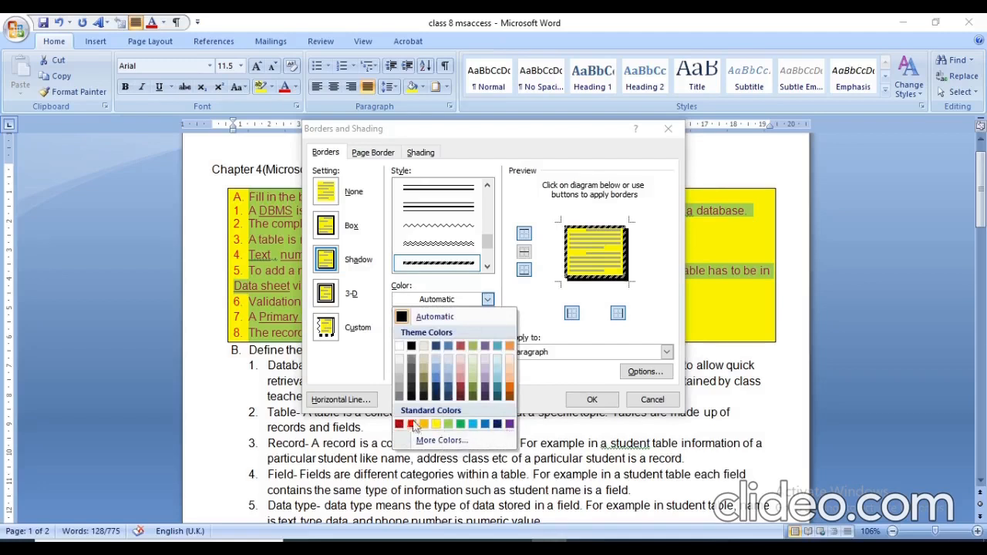
{"action": "left_click", "coordinate": [460, 424]}
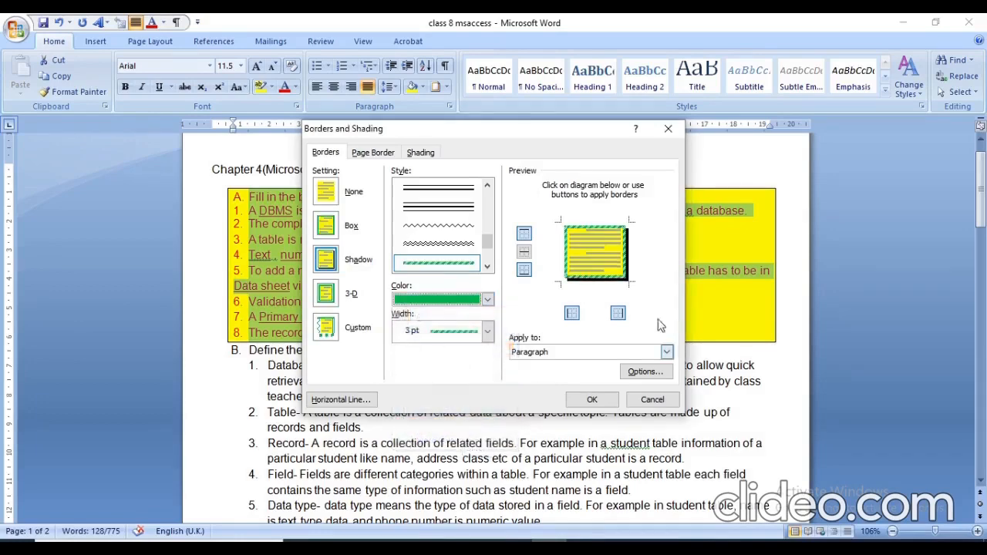
{"action": "left_click", "coordinate": [592, 401]}
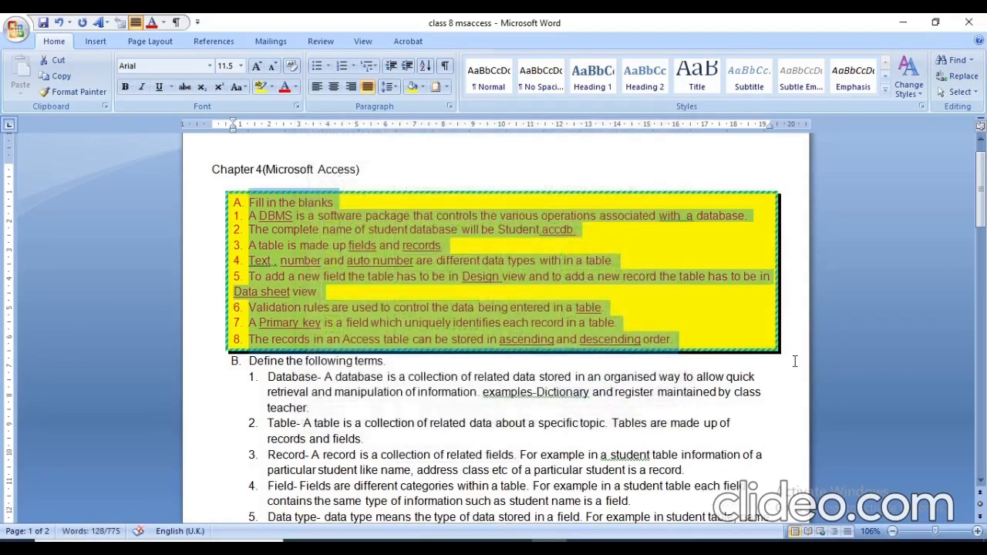
{"action": "left_click", "coordinate": [794, 361]}
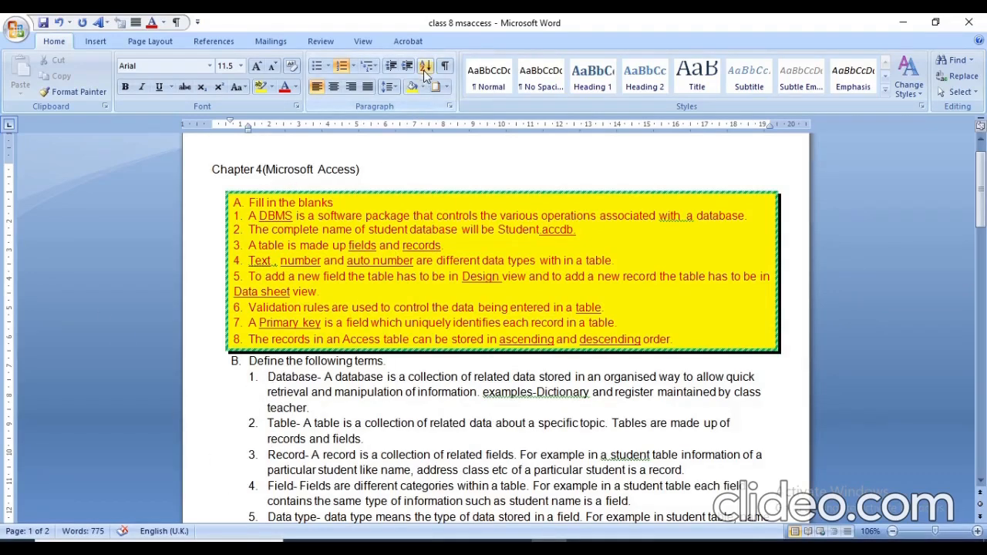
Sort the six definitions under Define the following terms by paragraph text in ascending order, and undo the sort.
{"action": "left_click", "coordinate": [267, 376]}
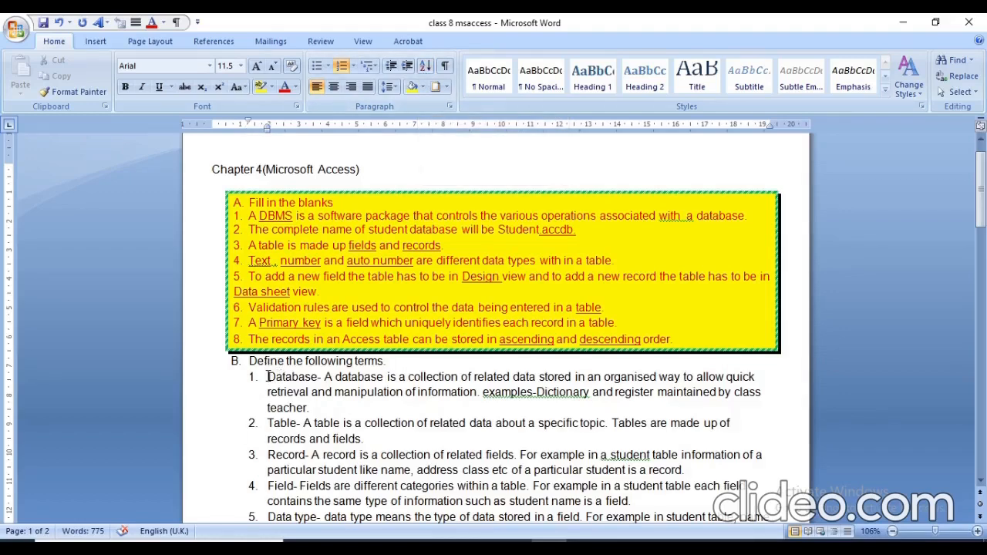
{"action": "key", "text": "shift+Down"}
{"action": "key", "text": "shift+Down"}
{"action": "key", "text": "shift+Down"}
{"action": "key", "text": "shift+Down"}
{"action": "key", "text": "shift+Down"}
{"action": "key", "text": "shift+Down"}
{"action": "key", "text": "shift+Down"}
{"action": "key", "text": "shift+Down"}
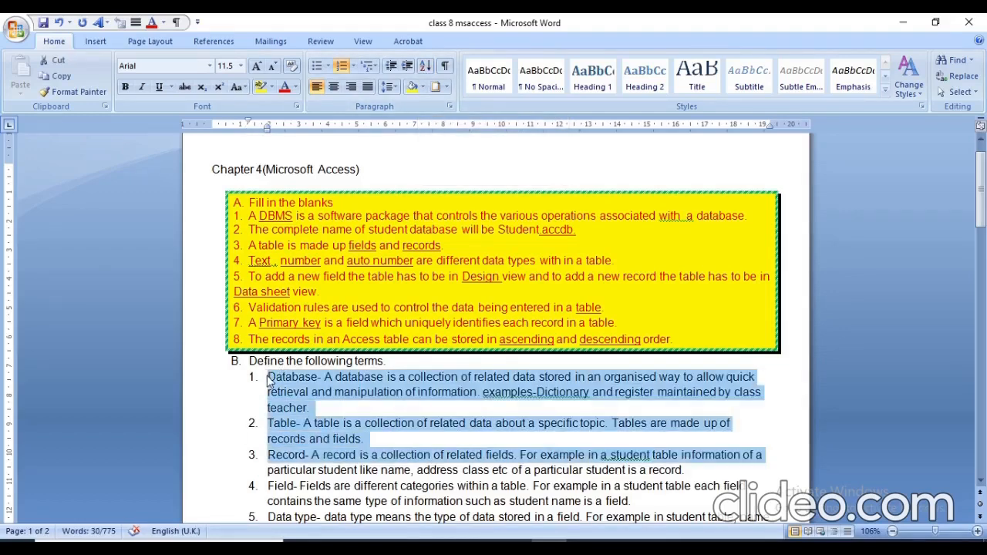
{"action": "key", "text": "shift+Down"}
{"action": "key", "text": "shift+Down"}
{"action": "key", "text": "shift+Down"}
{"action": "key", "text": "shift+Down"}
{"action": "key", "text": "shift+Down"}
{"action": "key", "text": "shift+Down"}
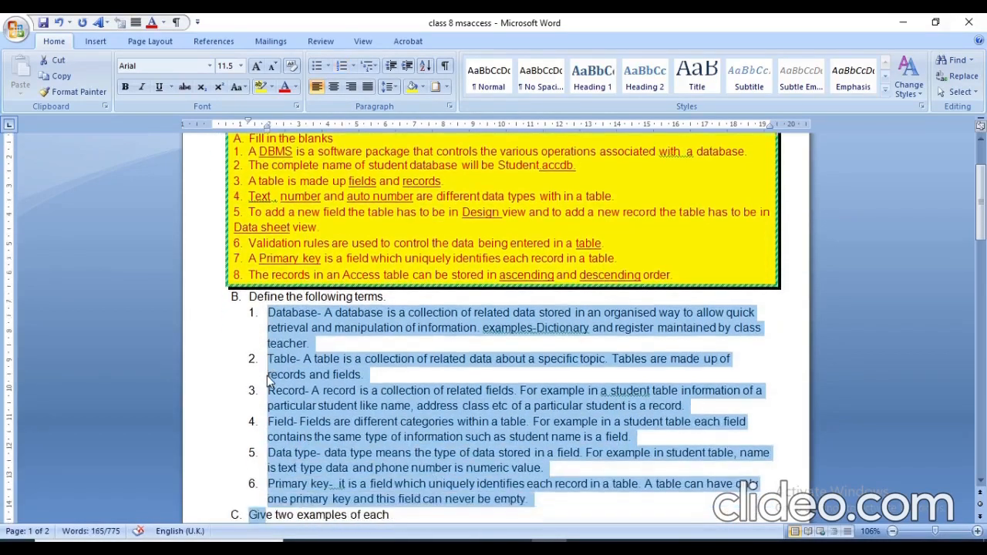
{"action": "key", "text": "shift+Up"}
{"action": "key", "text": "shift+Up"}
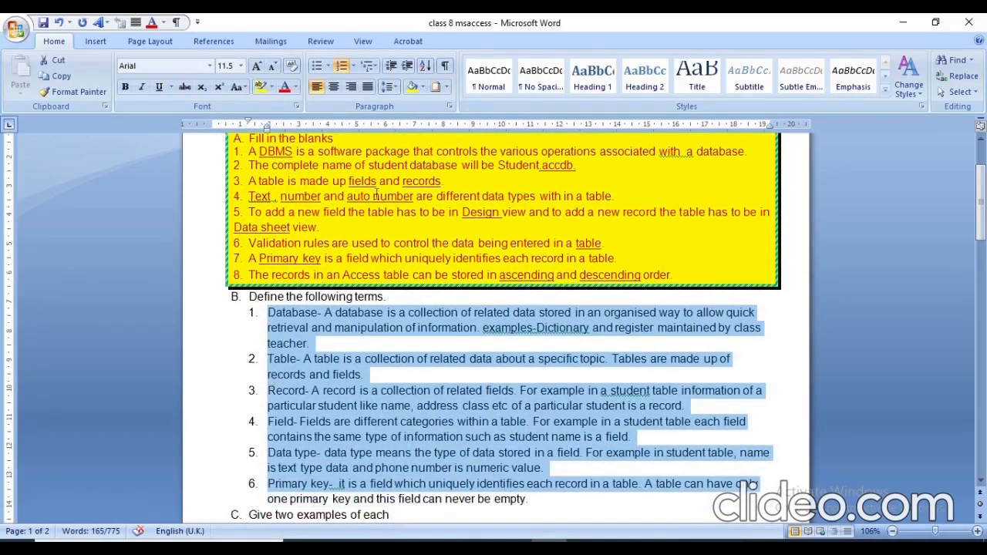
{"action": "left_click", "coordinate": [426, 73]}
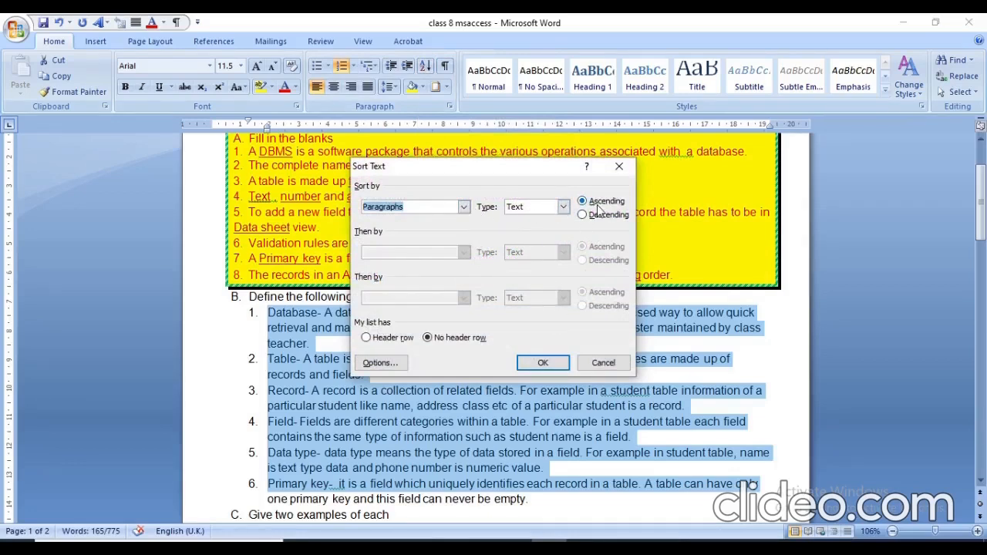
{"action": "left_click", "coordinate": [542, 362]}
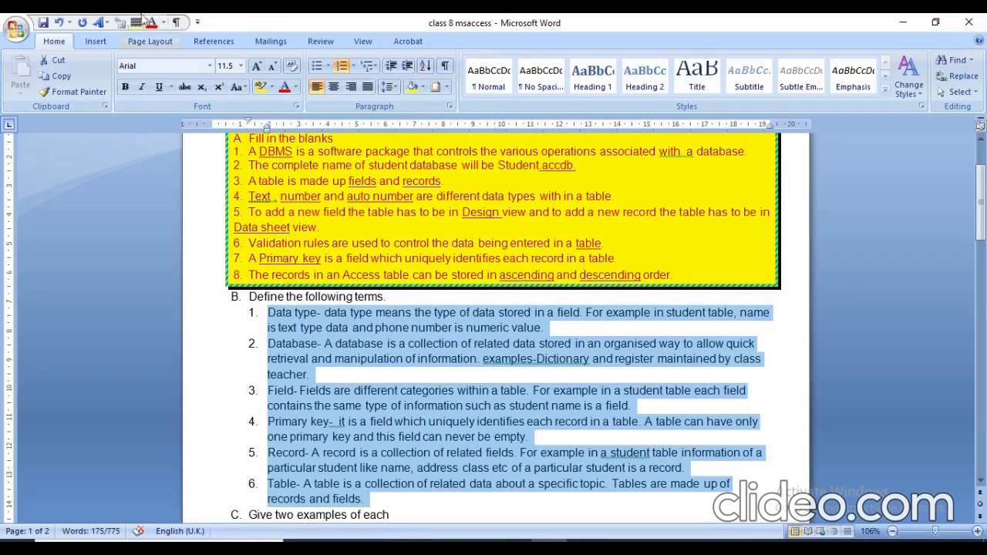
{"action": "left_click", "coordinate": [61, 24]}
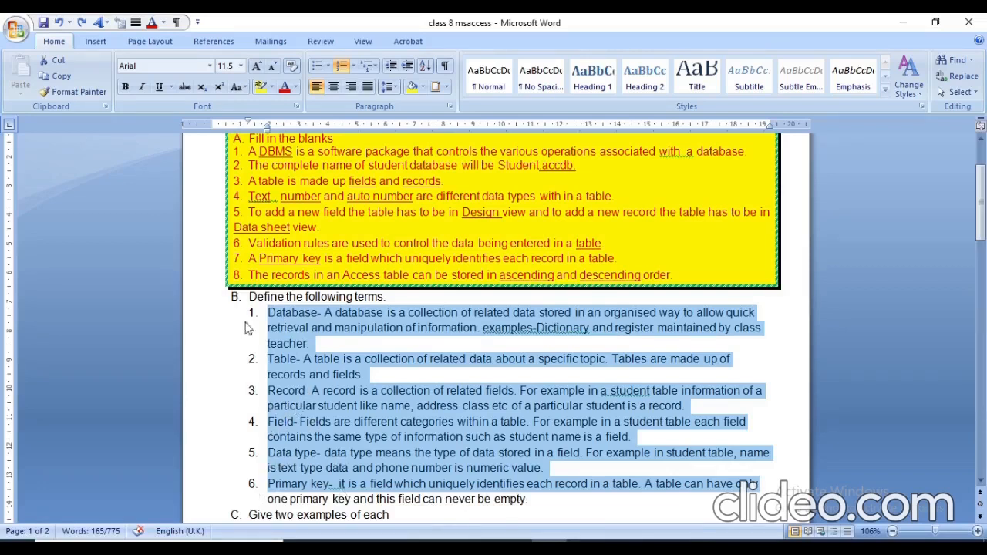
Repeat the ascending sort on the selected definitions, undo it again, and deselect the text.
{"action": "left_click", "coordinate": [425, 66]}
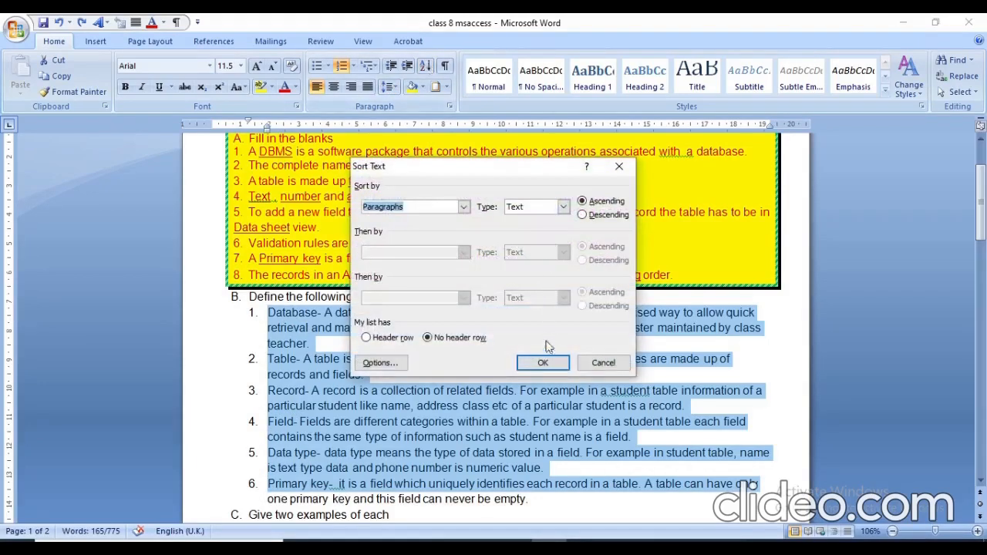
{"action": "left_click", "coordinate": [543, 364]}
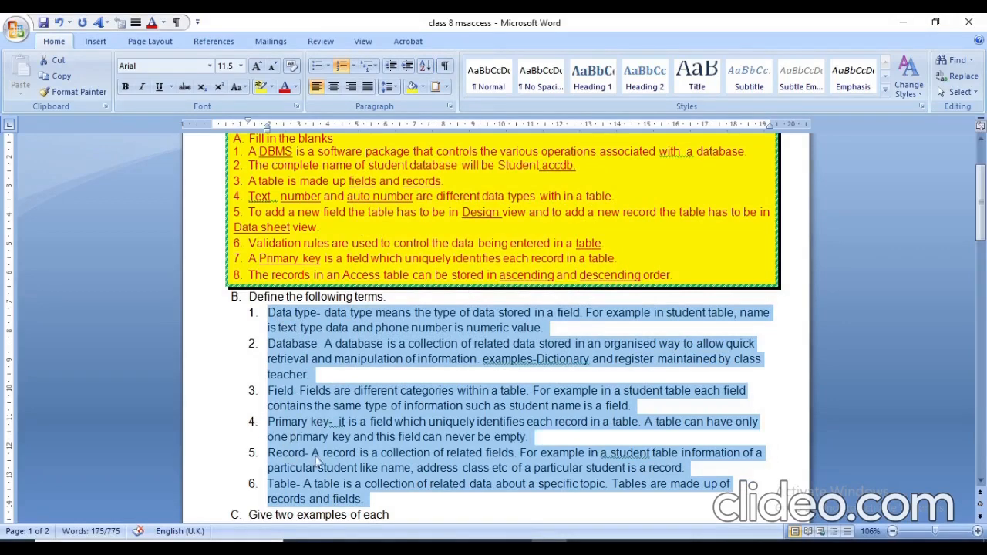
{"action": "left_click", "coordinate": [60, 22]}
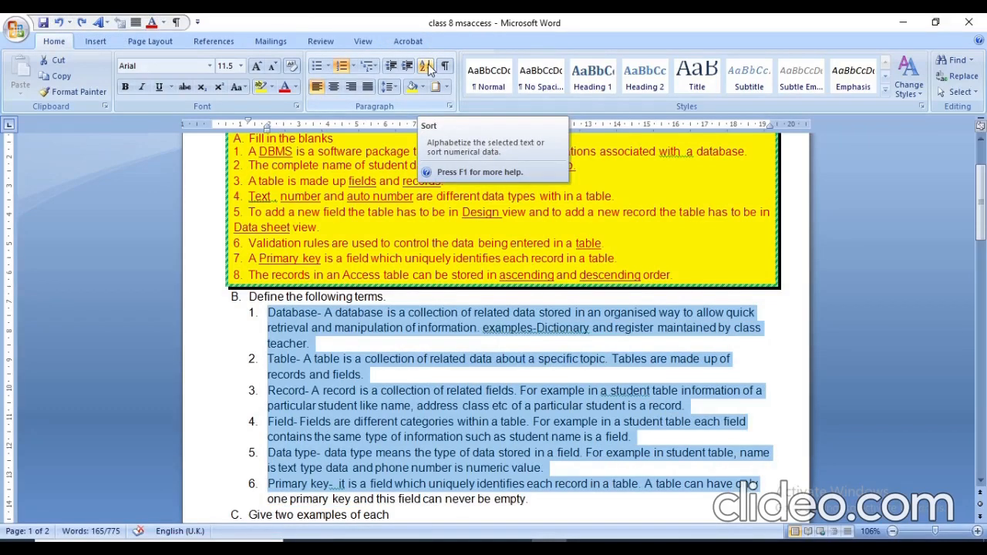
{"action": "left_click", "coordinate": [799, 360]}
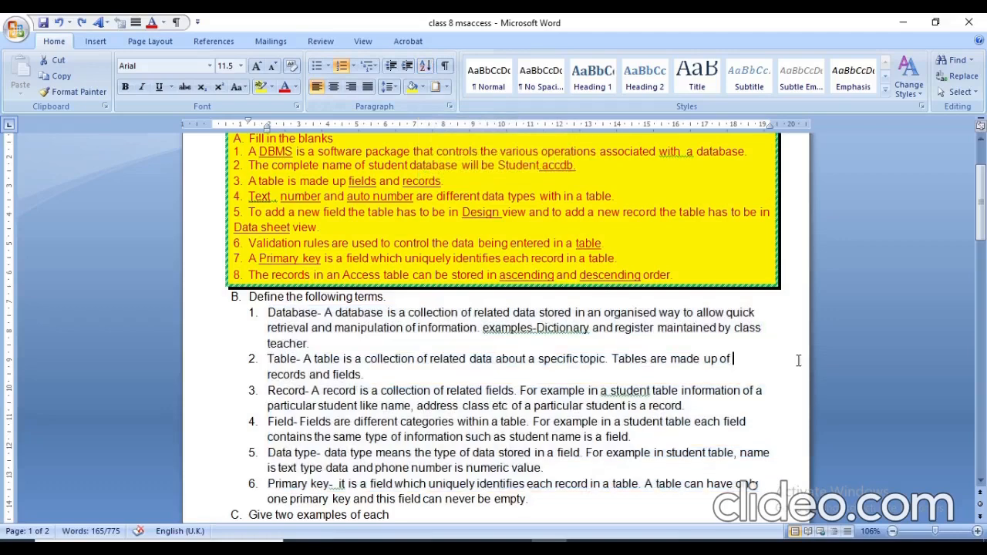
Apply a Dropped drop cap to the answer to question 1 under Answer the following, undo it, and deselect the text.
{"action": "scroll", "coordinate": [980, 479], "scroll_direction": "down", "scroll_amount": 6}
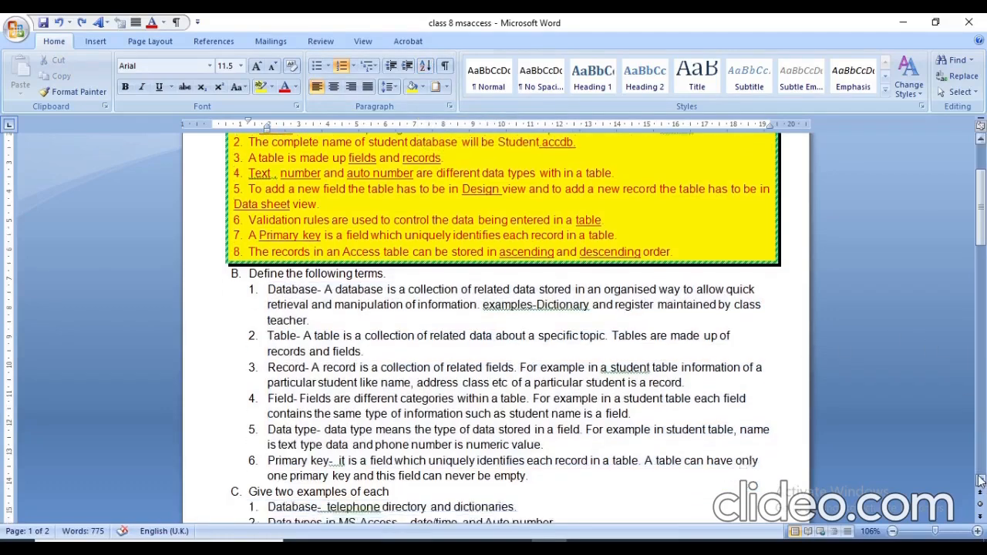
{"action": "scroll", "coordinate": [979, 479], "scroll_direction": "down", "scroll_amount": 2}
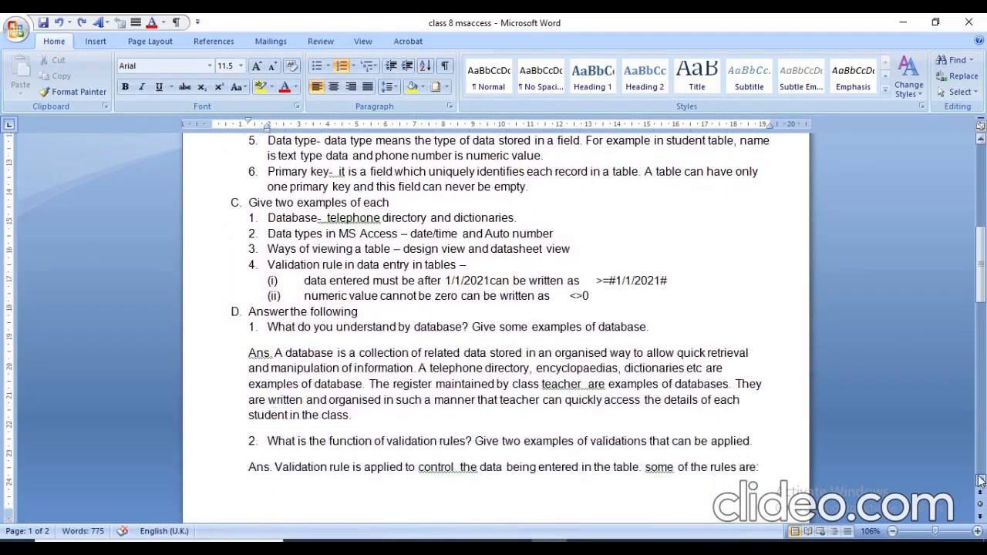
{"action": "left_click", "coordinate": [272, 353]}
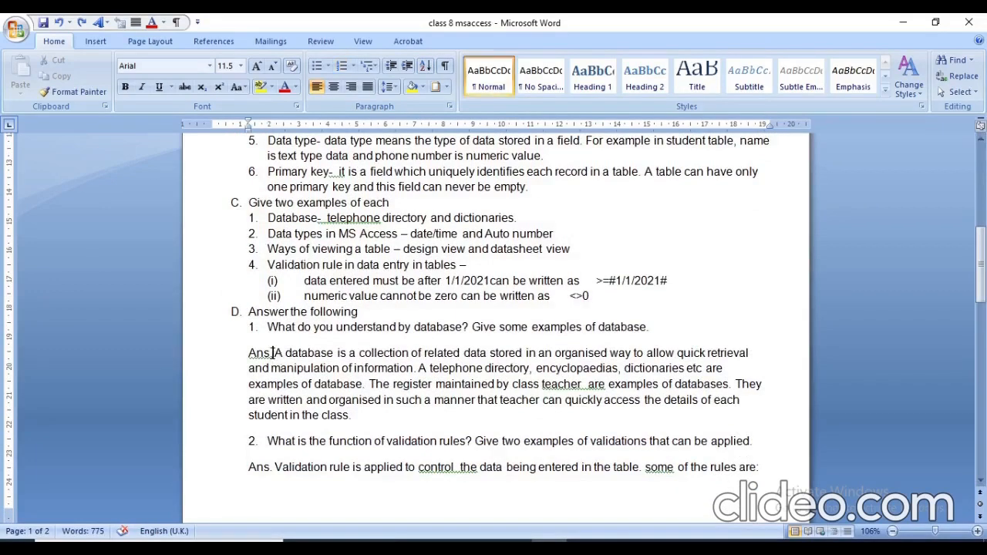
{"action": "key", "text": "shift+Down"}
{"action": "key", "text": "shift+Down"}
{"action": "key", "text": "shift+Down"}
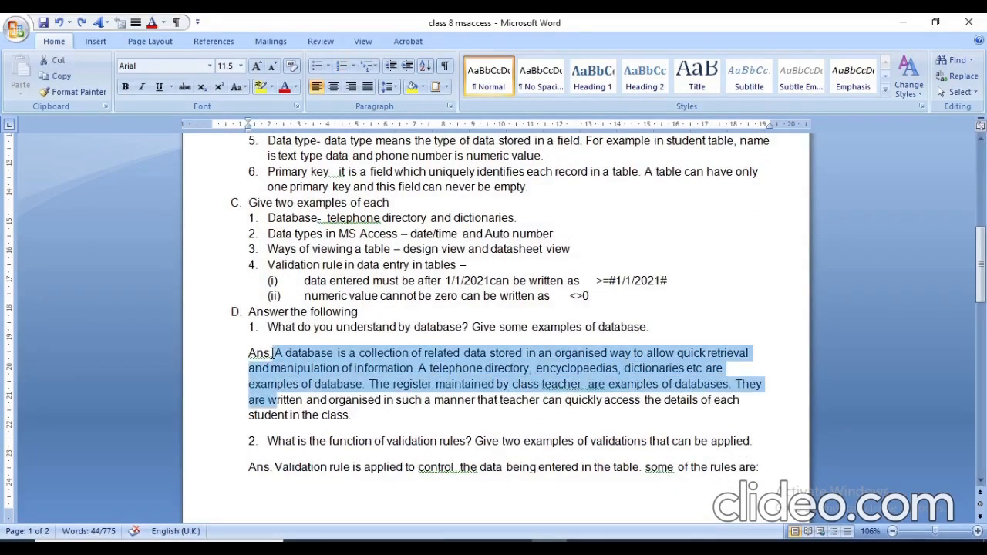
{"action": "key", "text": "shift+Down"}
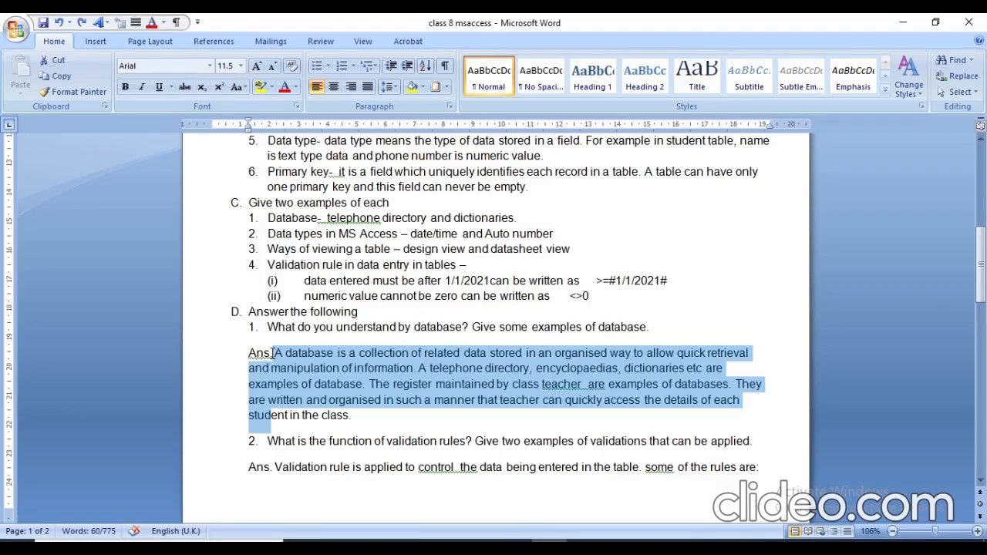
{"action": "key", "text": "shift+End"}
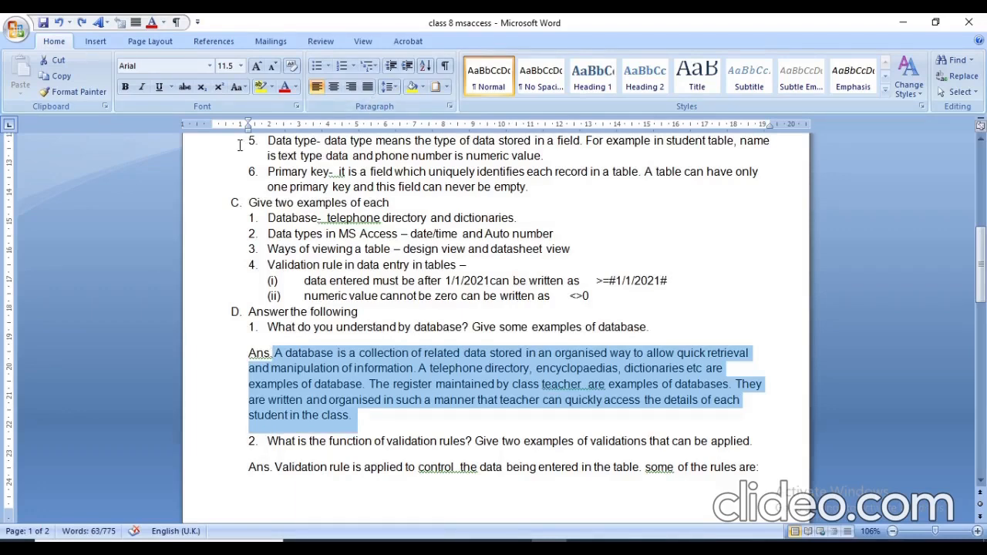
{"action": "left_click", "coordinate": [96, 41]}
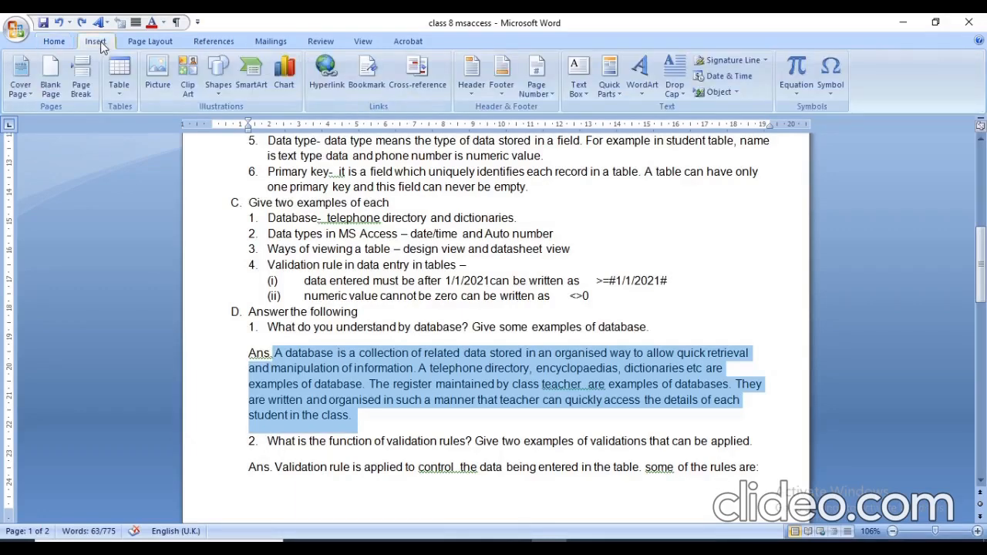
{"action": "left_click", "coordinate": [681, 94]}
{"action": "left_click", "coordinate": [678, 91]}
{"action": "left_click", "coordinate": [677, 91]}
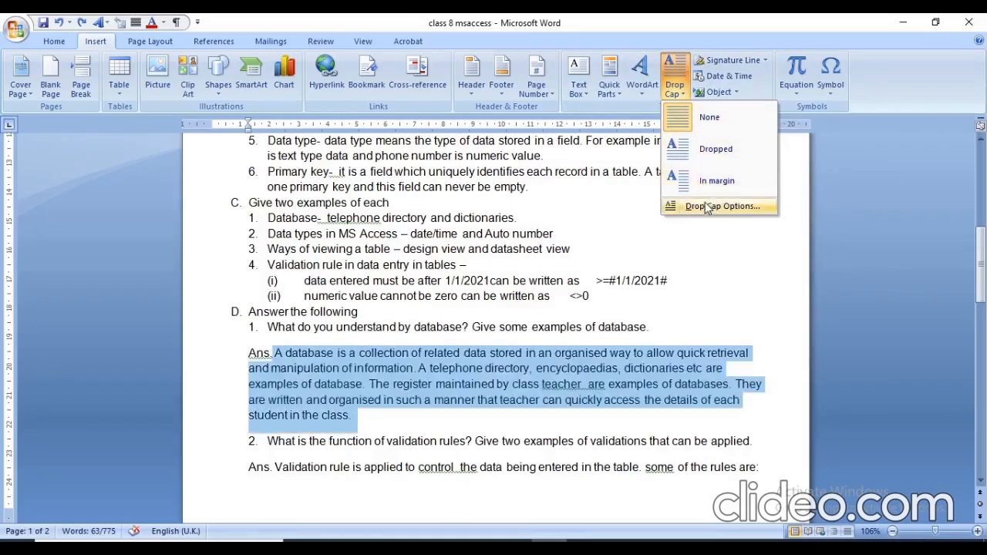
{"action": "left_click", "coordinate": [701, 151]}
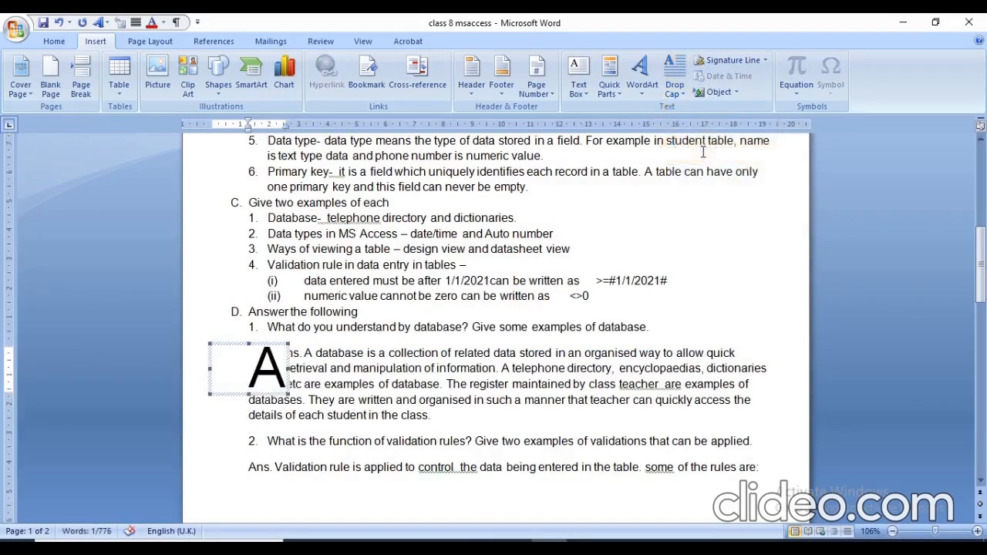
{"action": "left_click", "coordinate": [564, 378]}
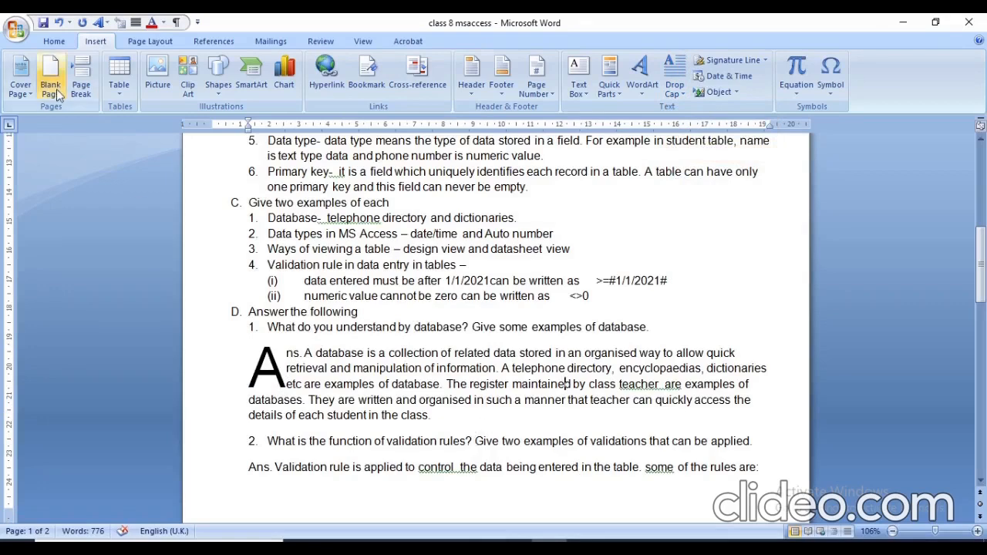
{"action": "left_click", "coordinate": [64, 24]}
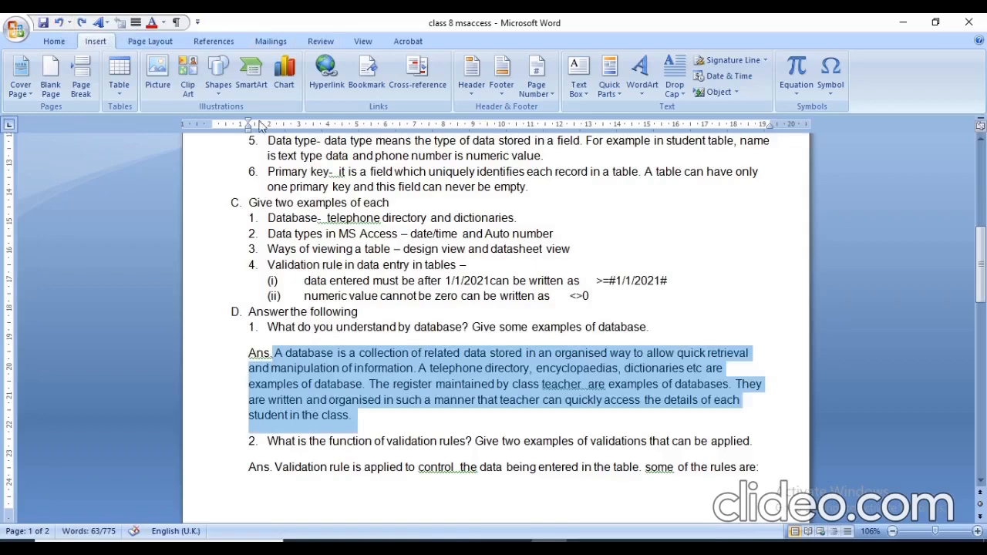
{"action": "left_click", "coordinate": [807, 181]}
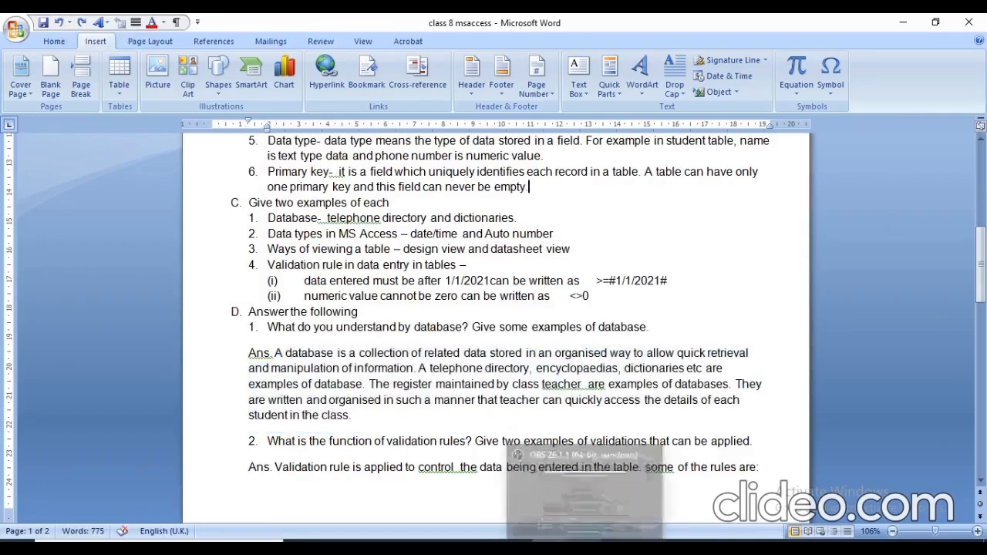
{"action": "left_click", "coordinate": [584, 548]}
{"action": "right_click", "coordinate": [585, 548]}
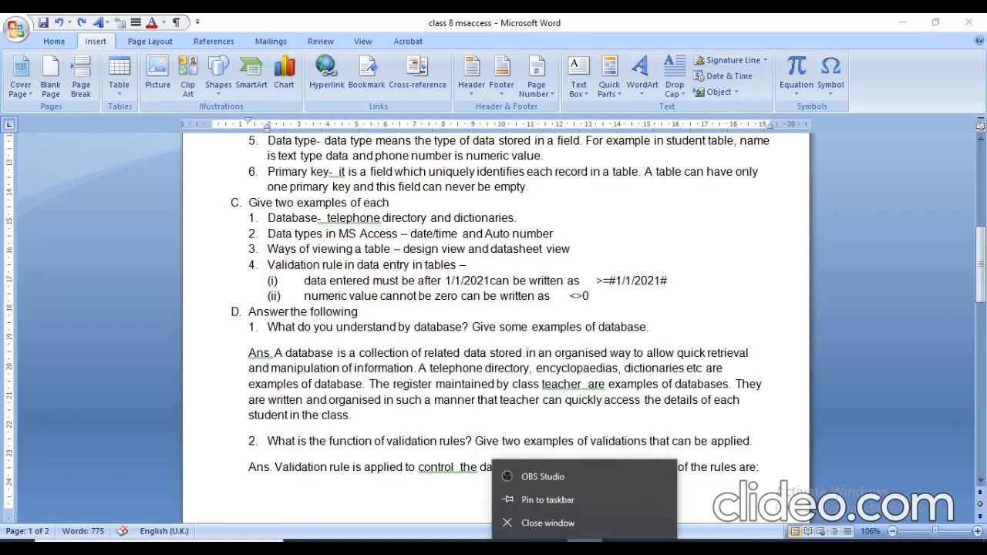
{"action": "left_click", "coordinate": [554, 523]}
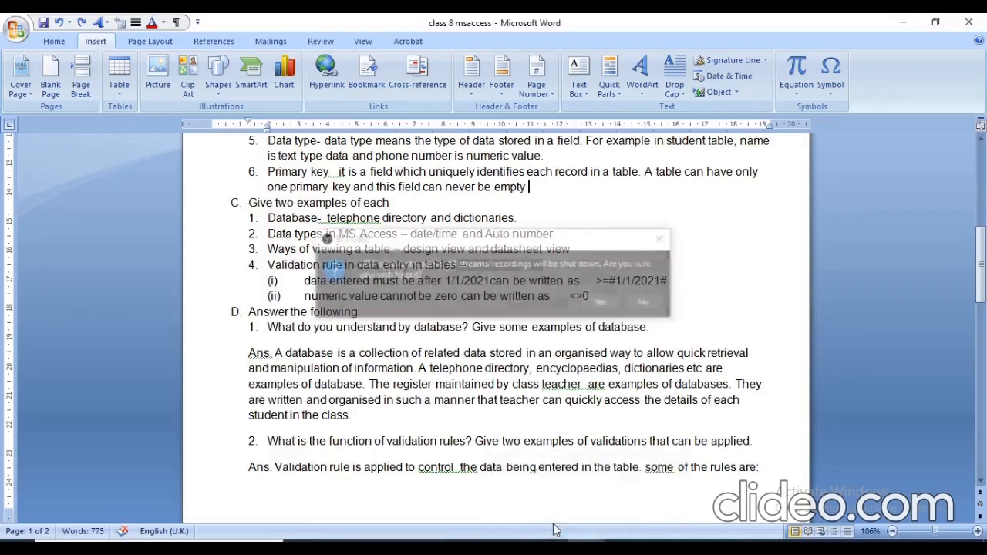
{"action": "left_click", "coordinate": [903, 23]}
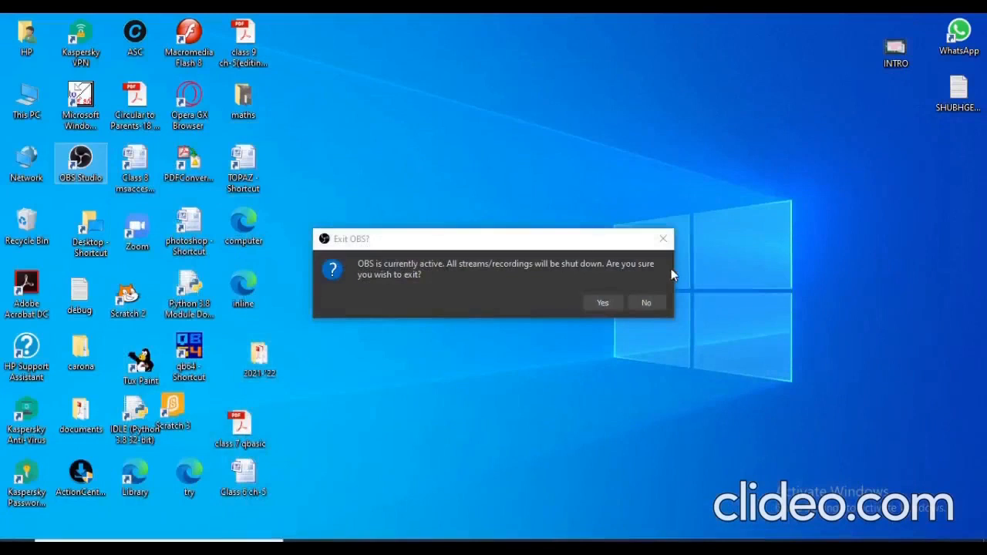